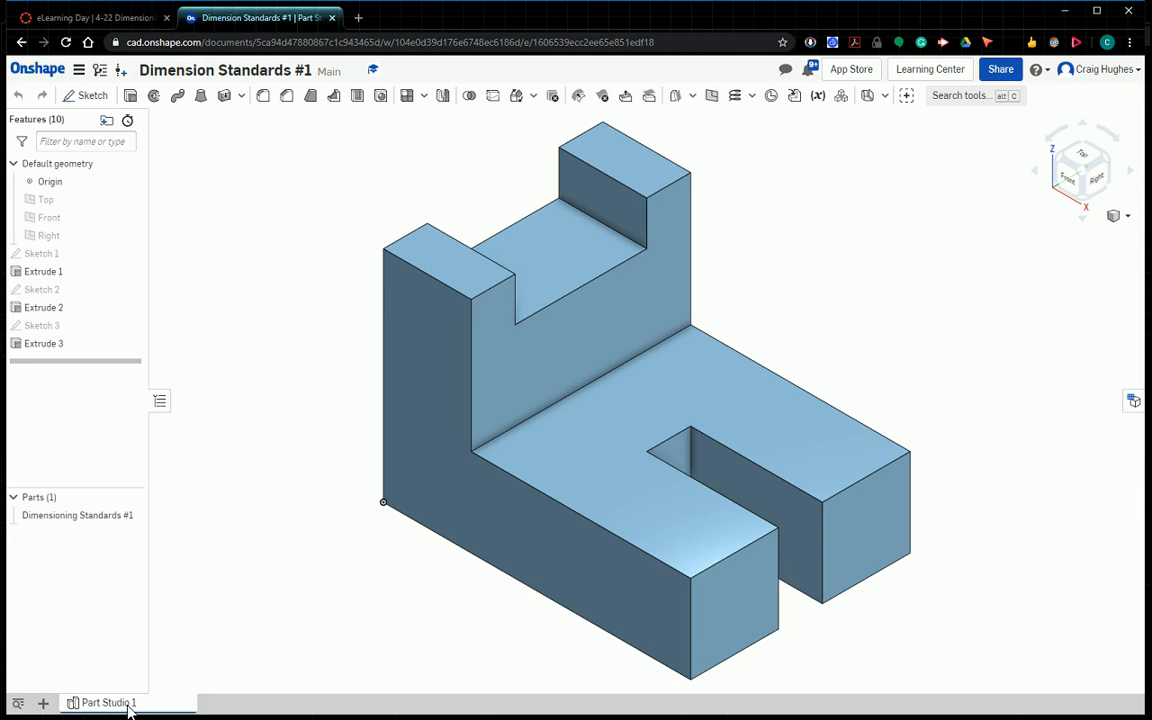
Step: Create a drawing of Part Studio 1 from the ANSI_B_INCH.dwt template with the No views option
mouse_move(128, 708)
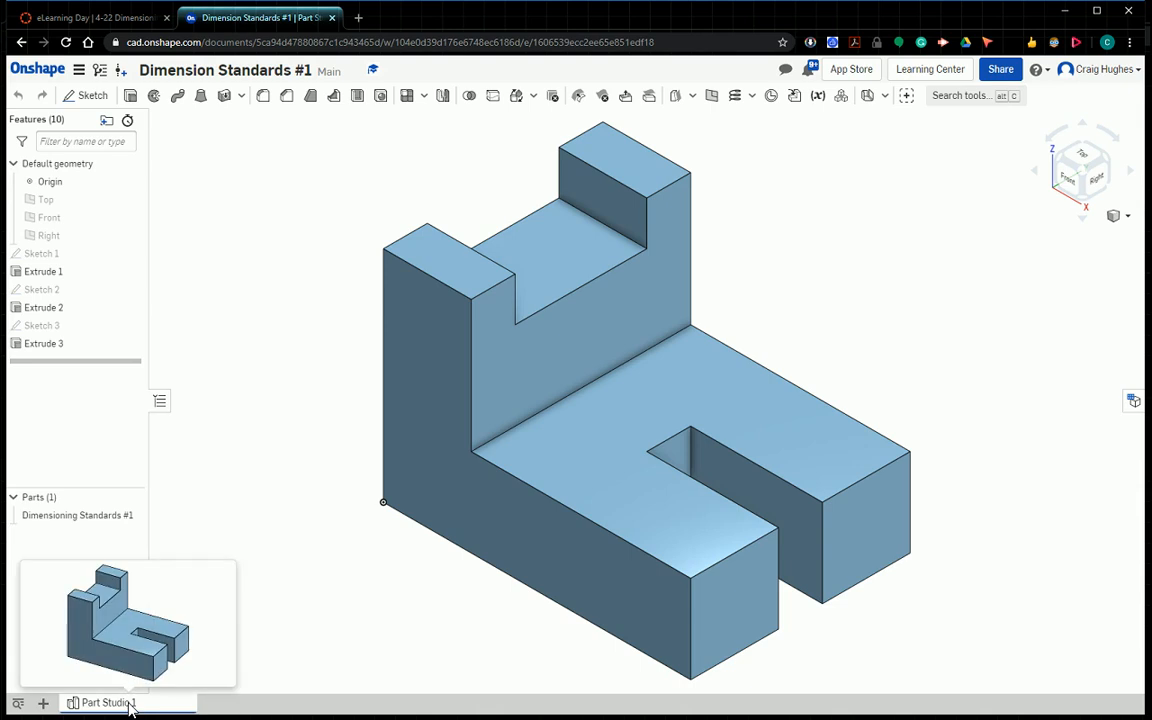
right_click(130, 705)
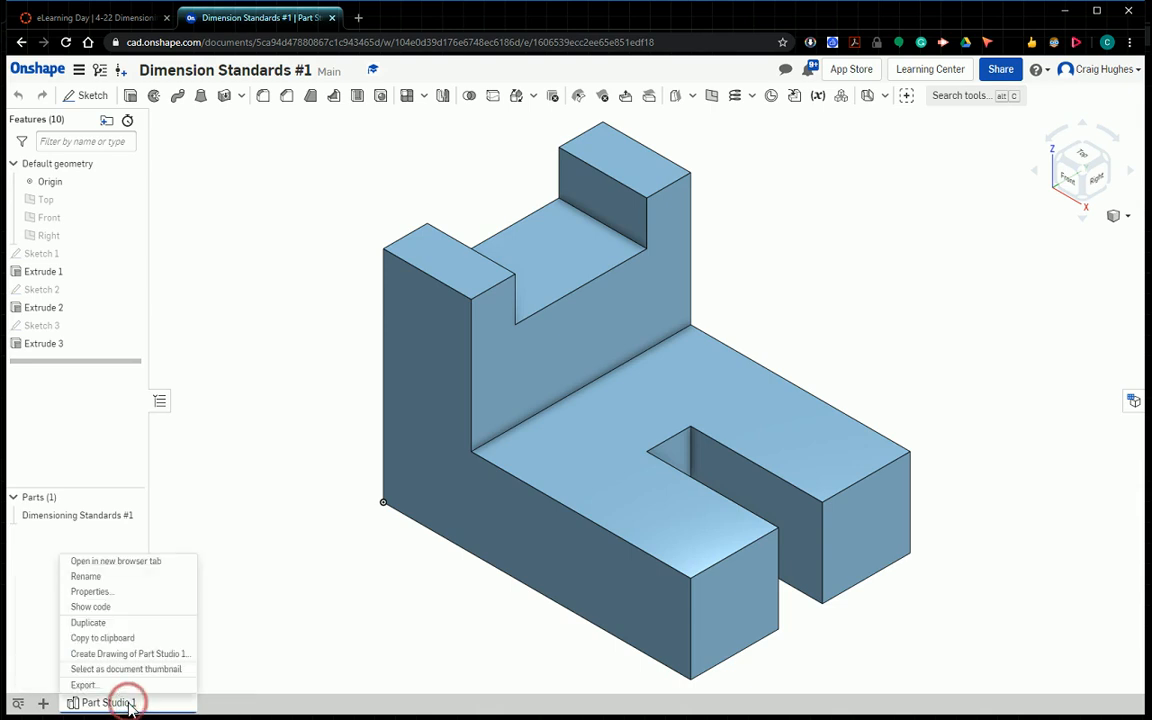
click(143, 655)
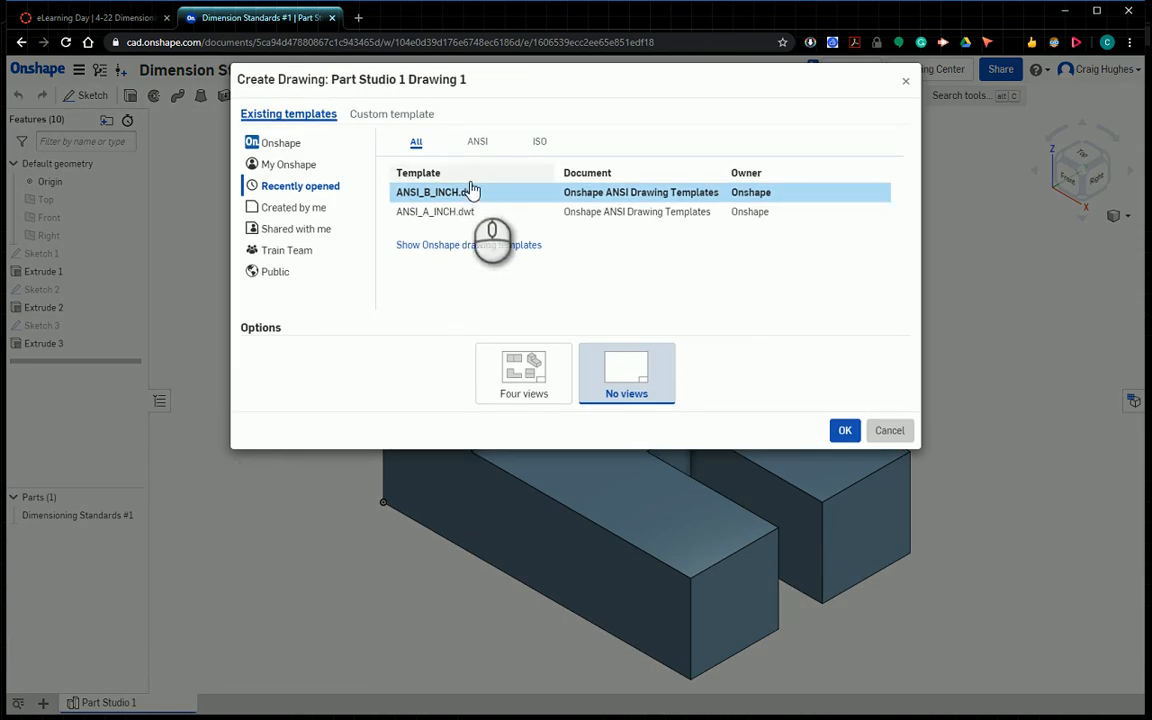
click(453, 247)
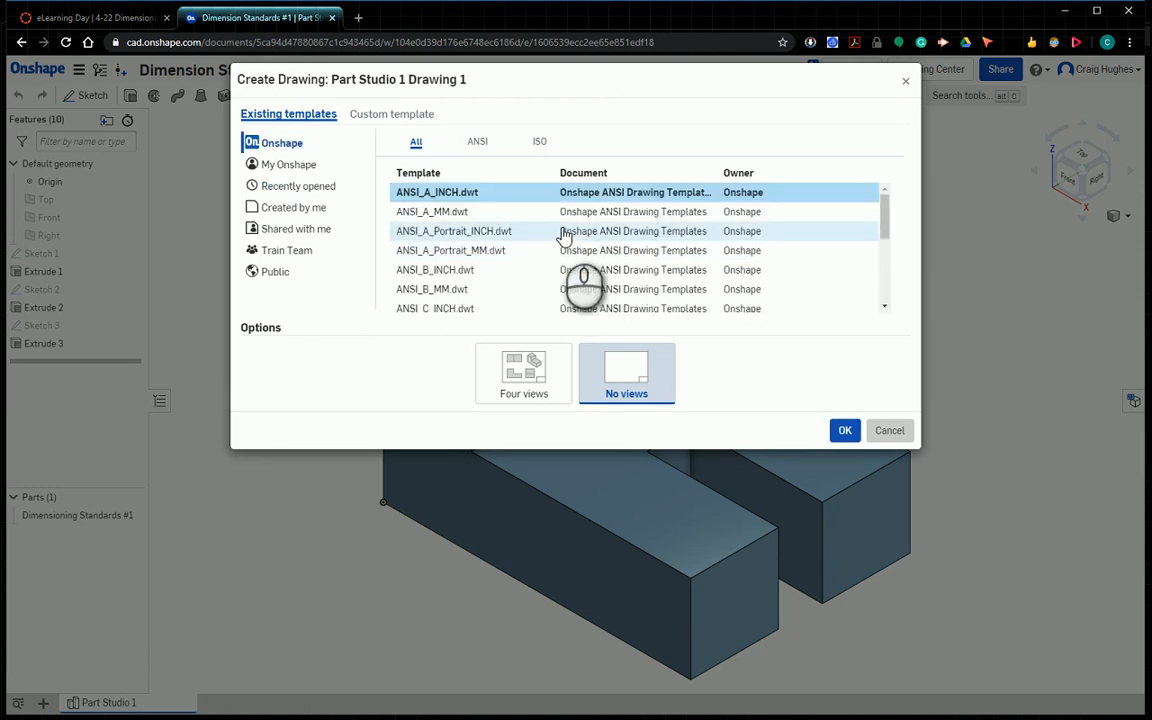
click(484, 192)
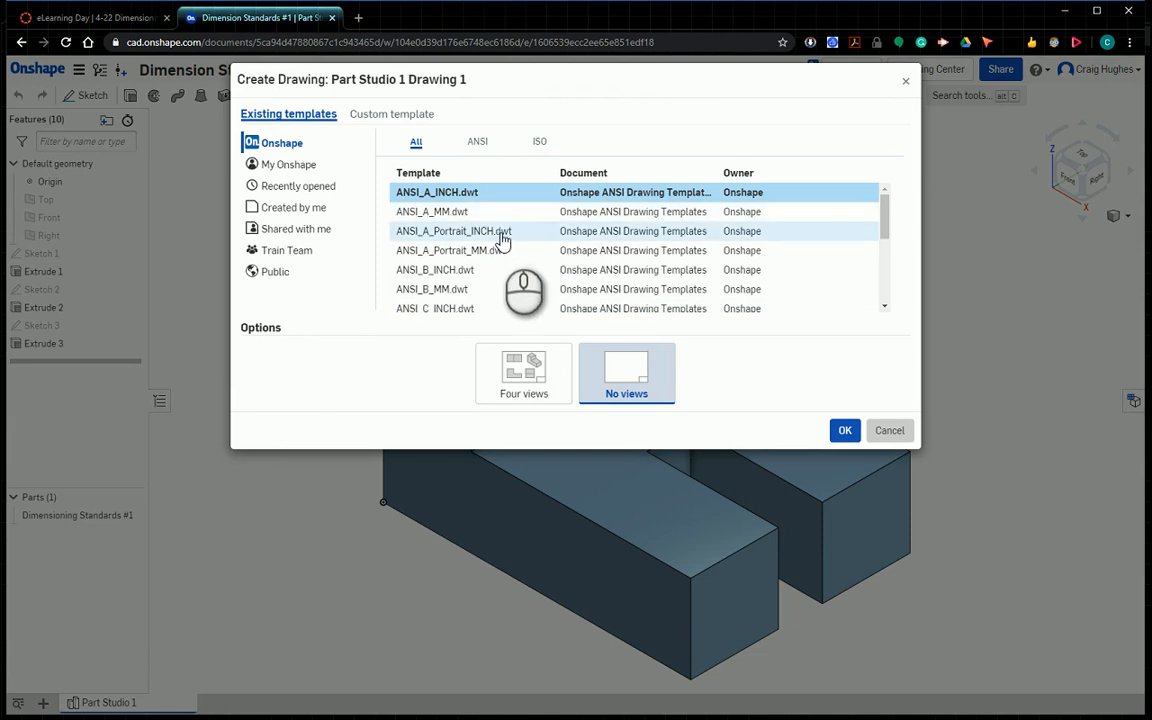
click(445, 277)
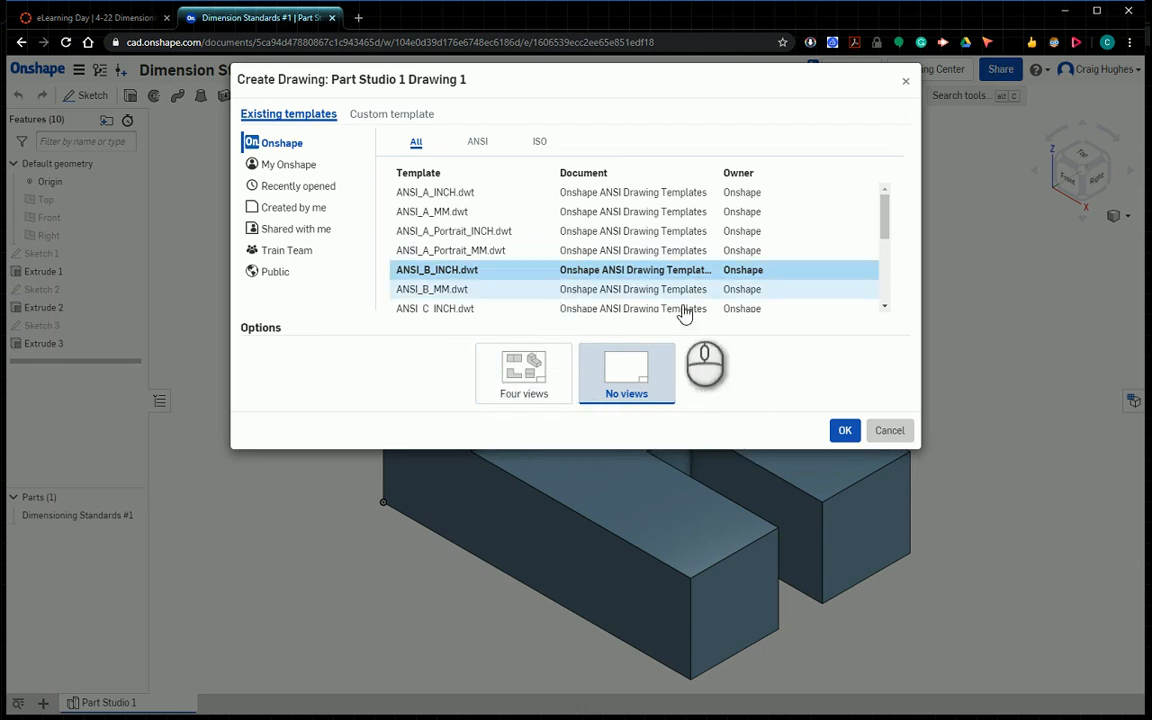
click(845, 432)
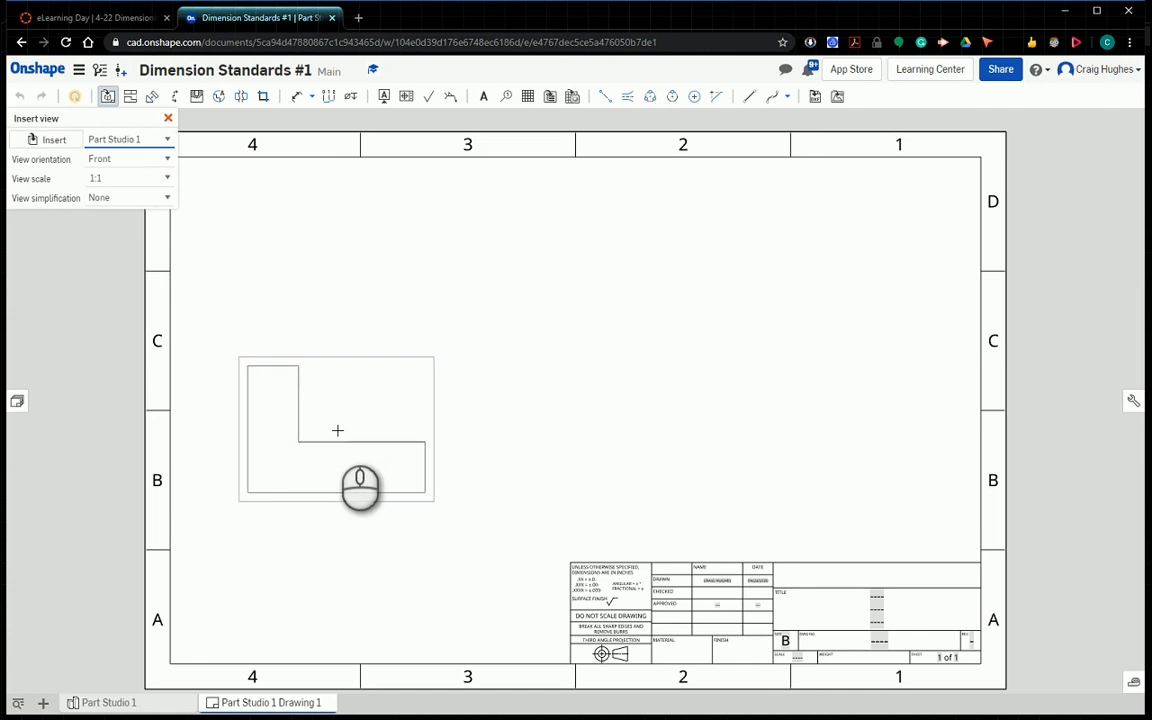
Step: Place the front view in the sheet's lower-left area and project the right, top and isometric views from it
click(381, 471)
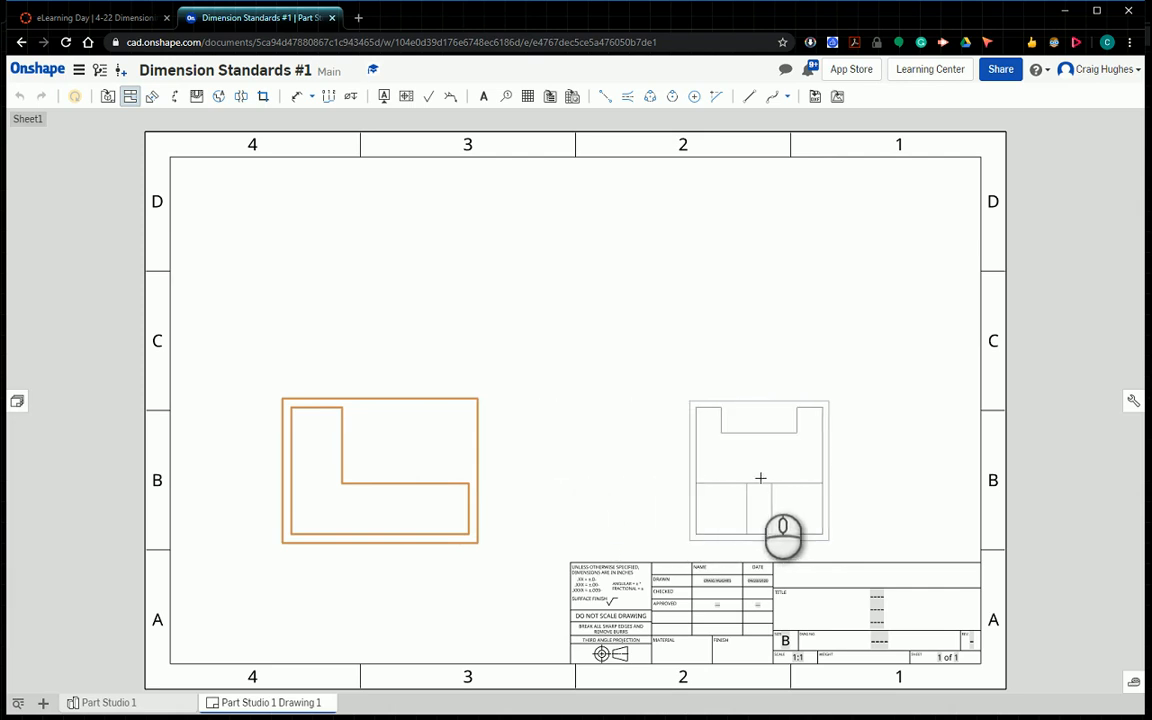
click(760, 478)
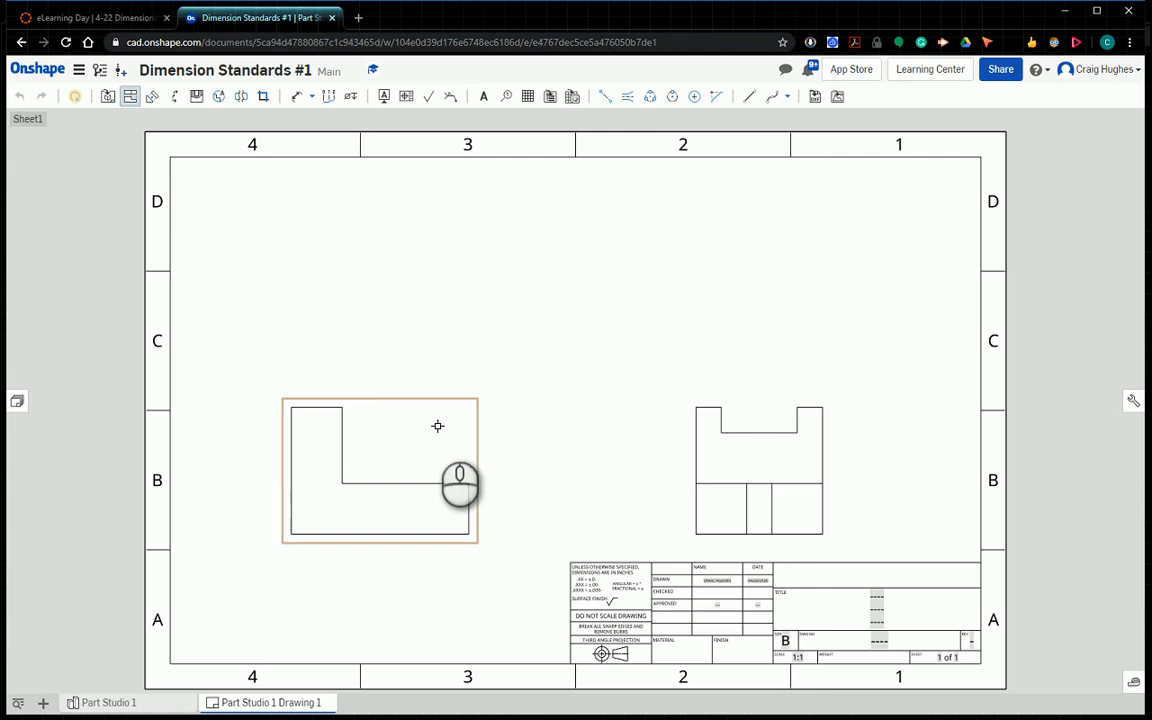
drag(436, 425, 339, 262)
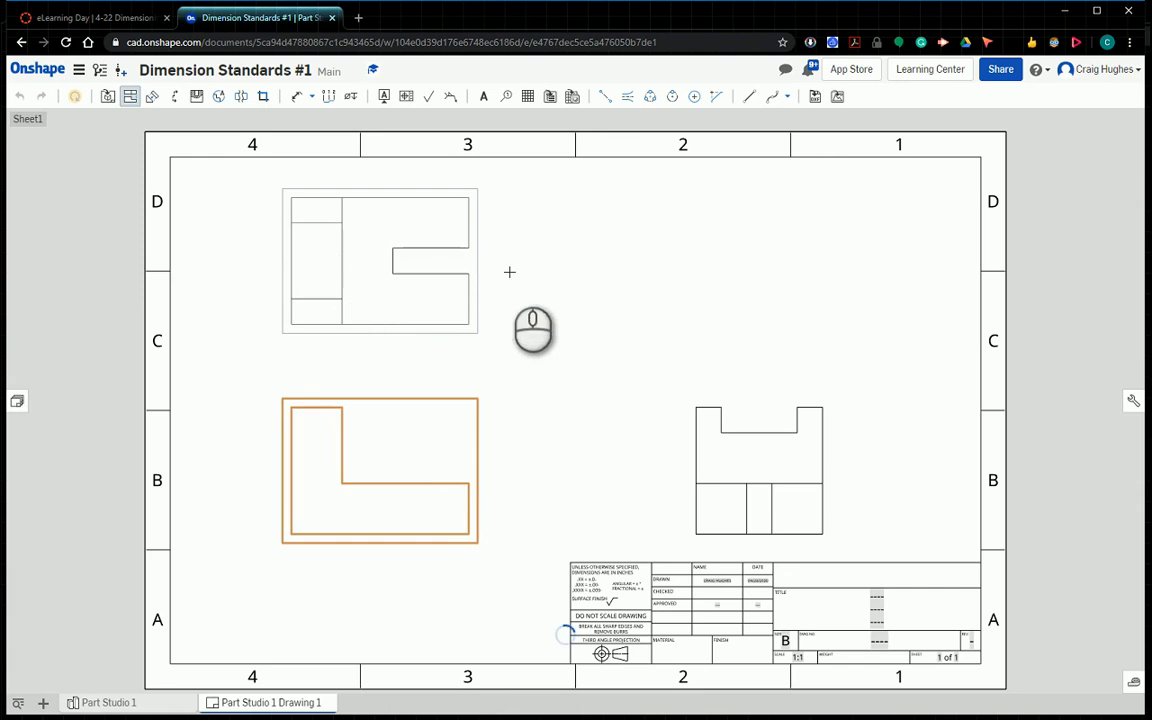
click(452, 446)
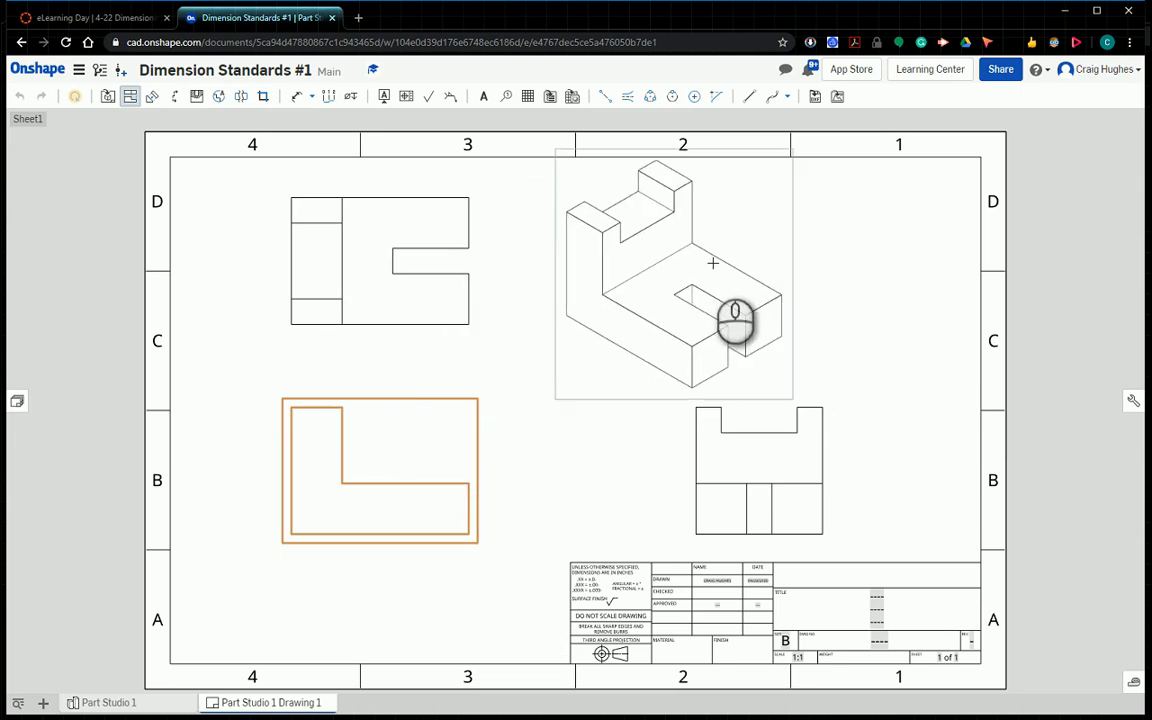
click(836, 249)
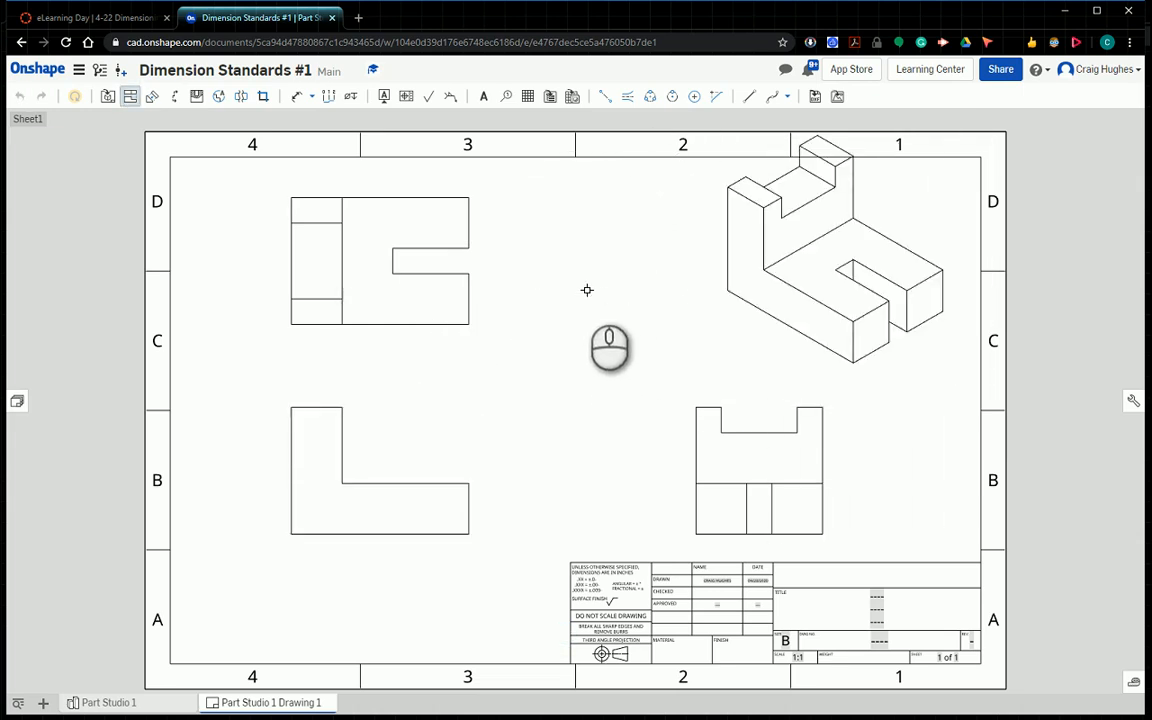
right_click(530, 307)
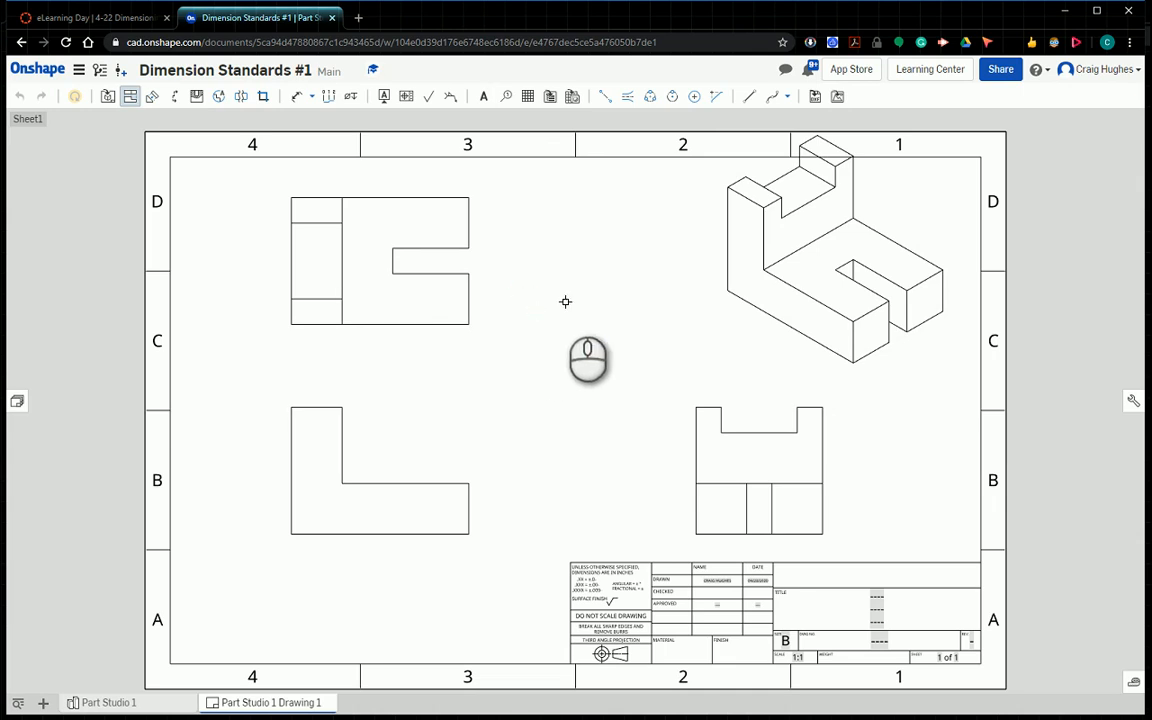
click(129, 100)
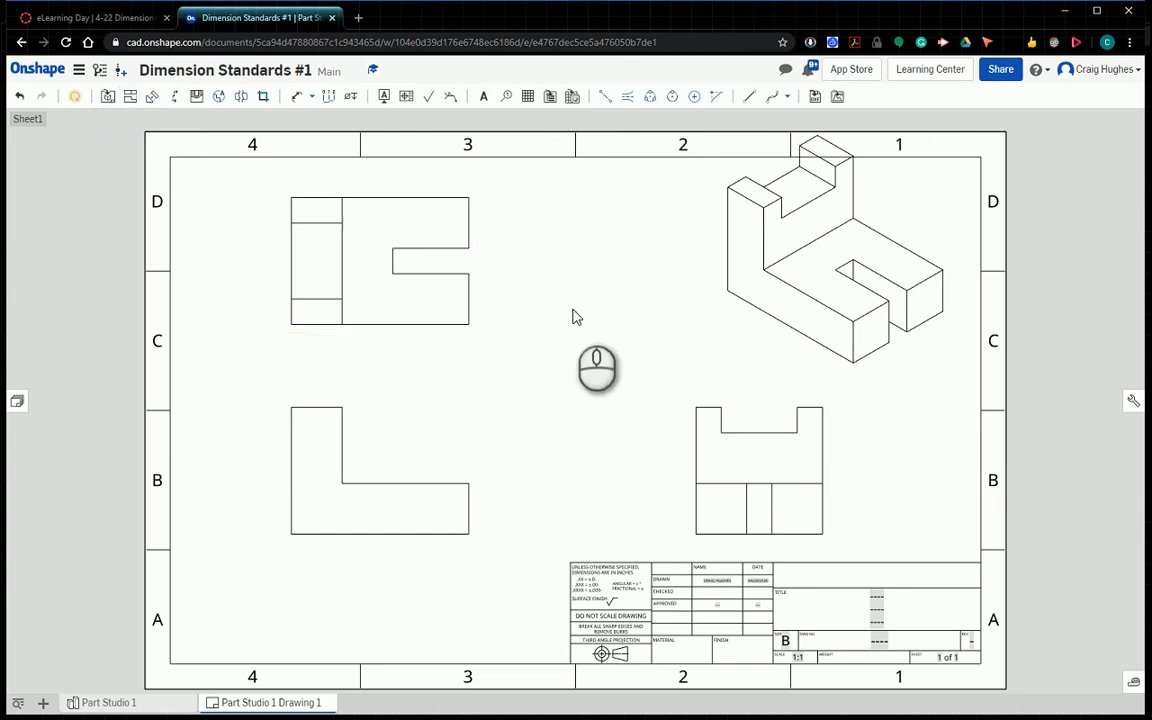
Step: Set the isometric view's scale to 1:2 and turn off its scale label
double_click(716, 285)
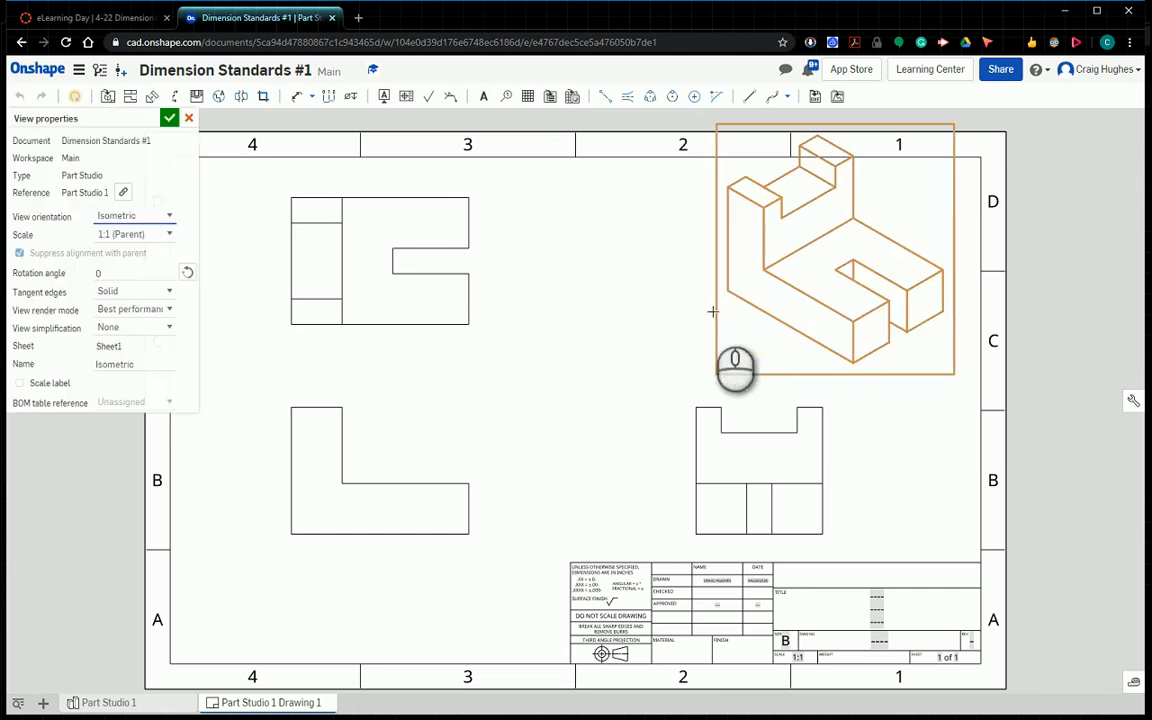
click(170, 236)
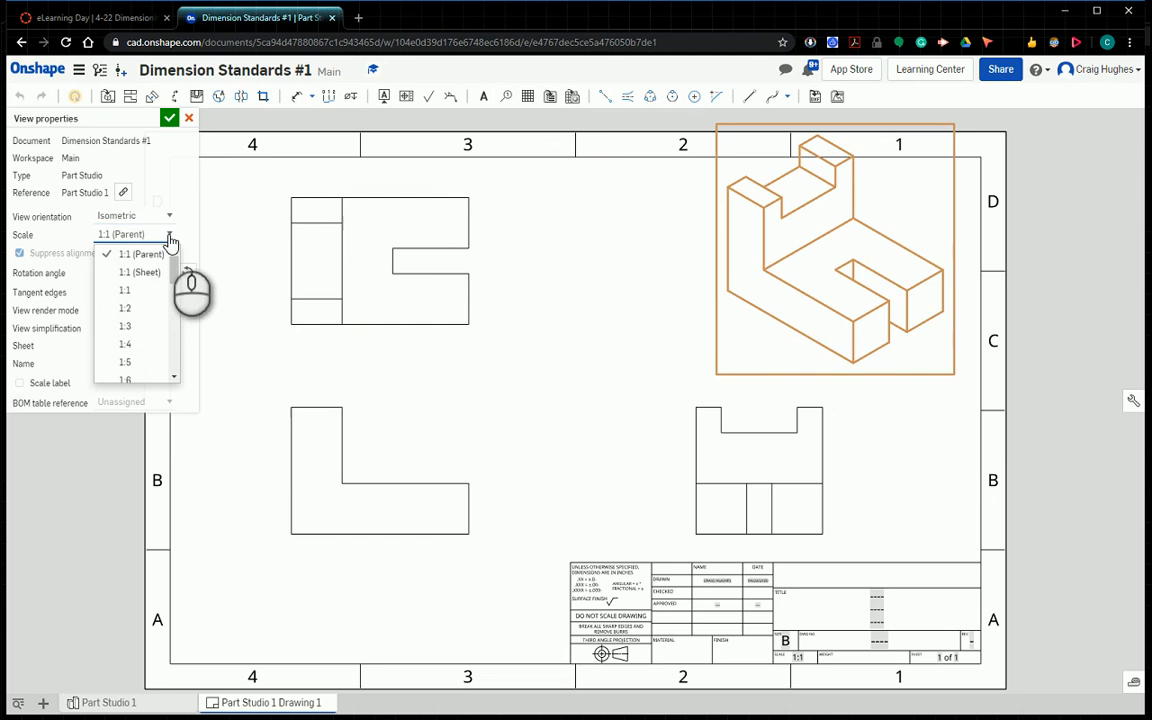
click(145, 310)
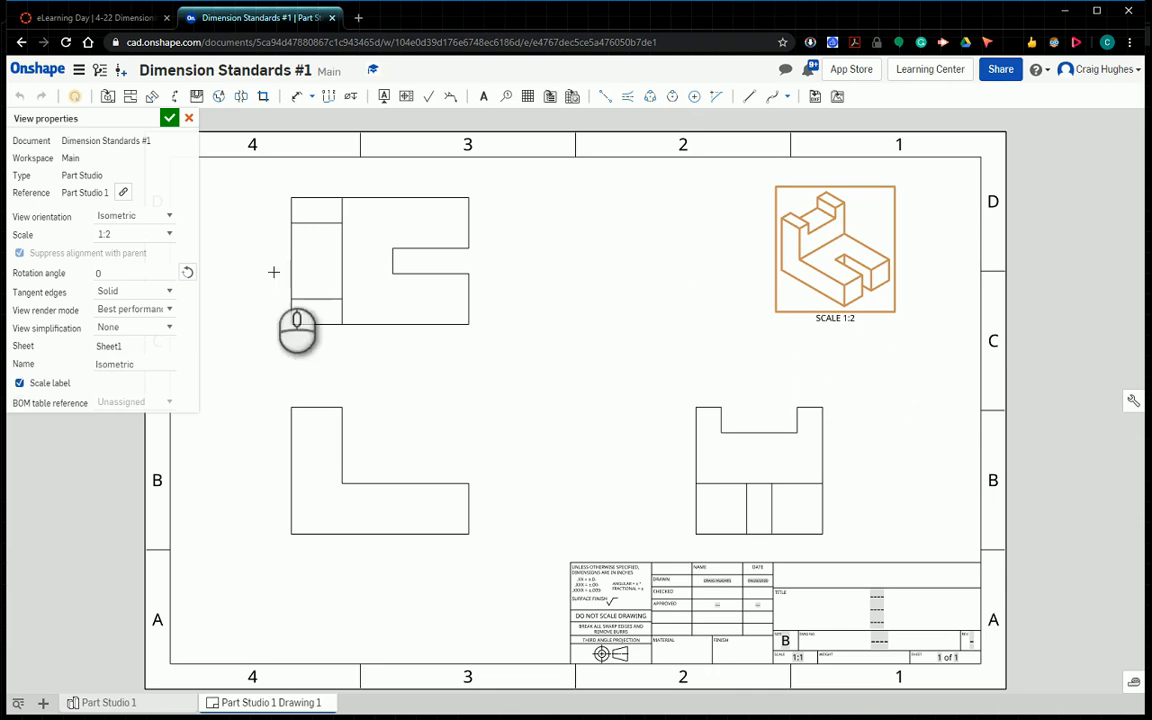
click(20, 384)
click(169, 118)
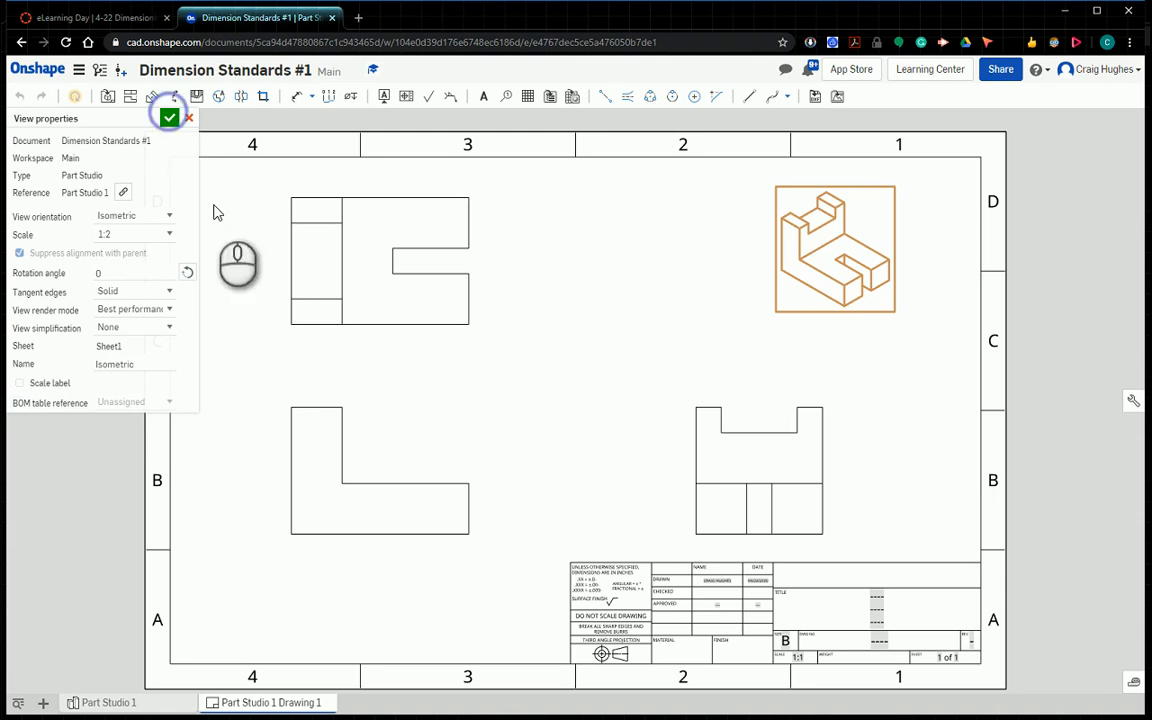
double_click(776, 276)
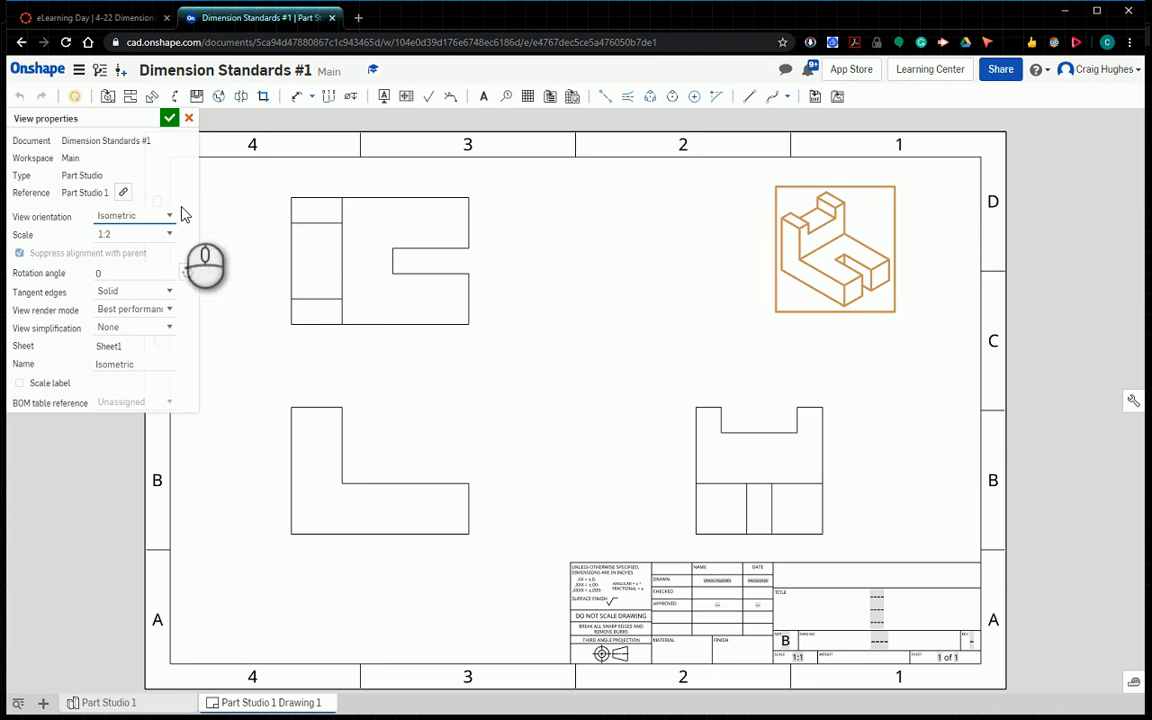
click(180, 119)
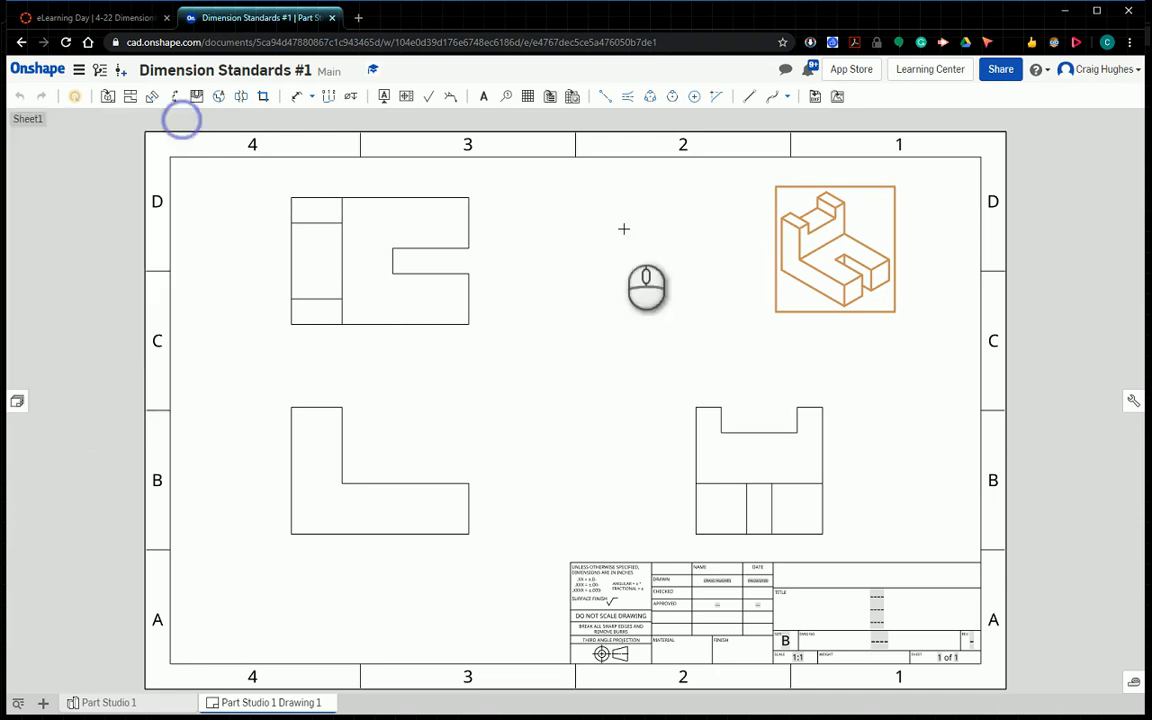
Step: Show the isometric view shaded and move it closer to the sheet's upper-right corner
right_click(789, 215)
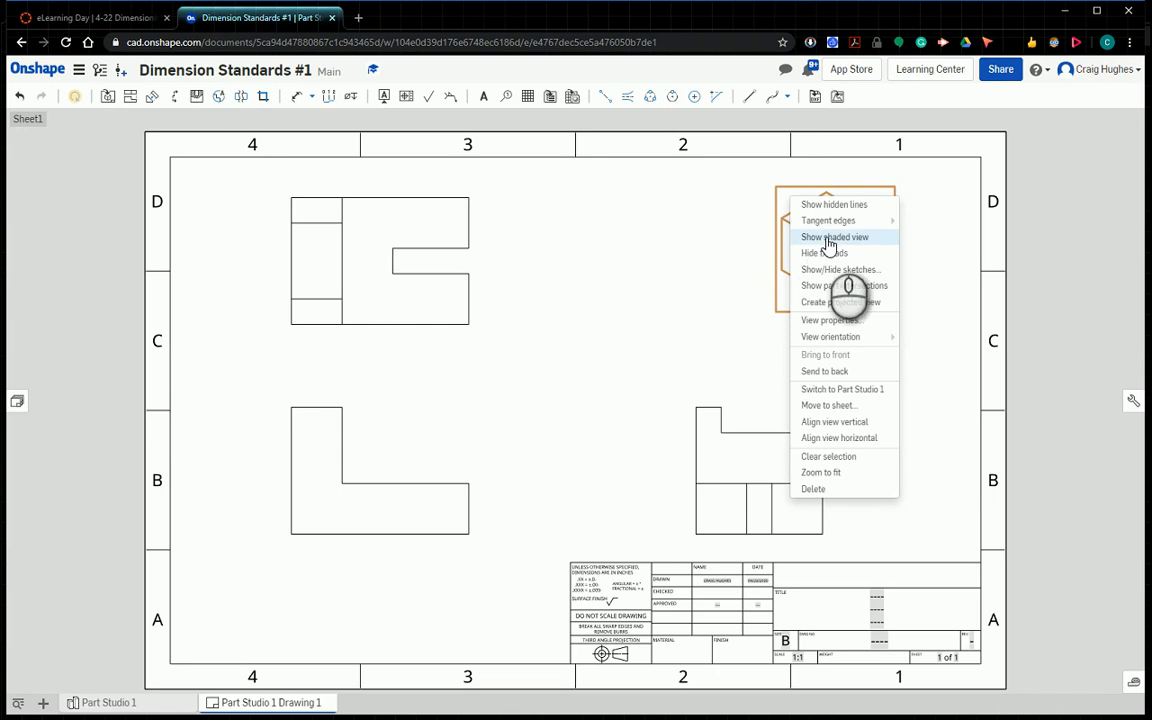
click(826, 238)
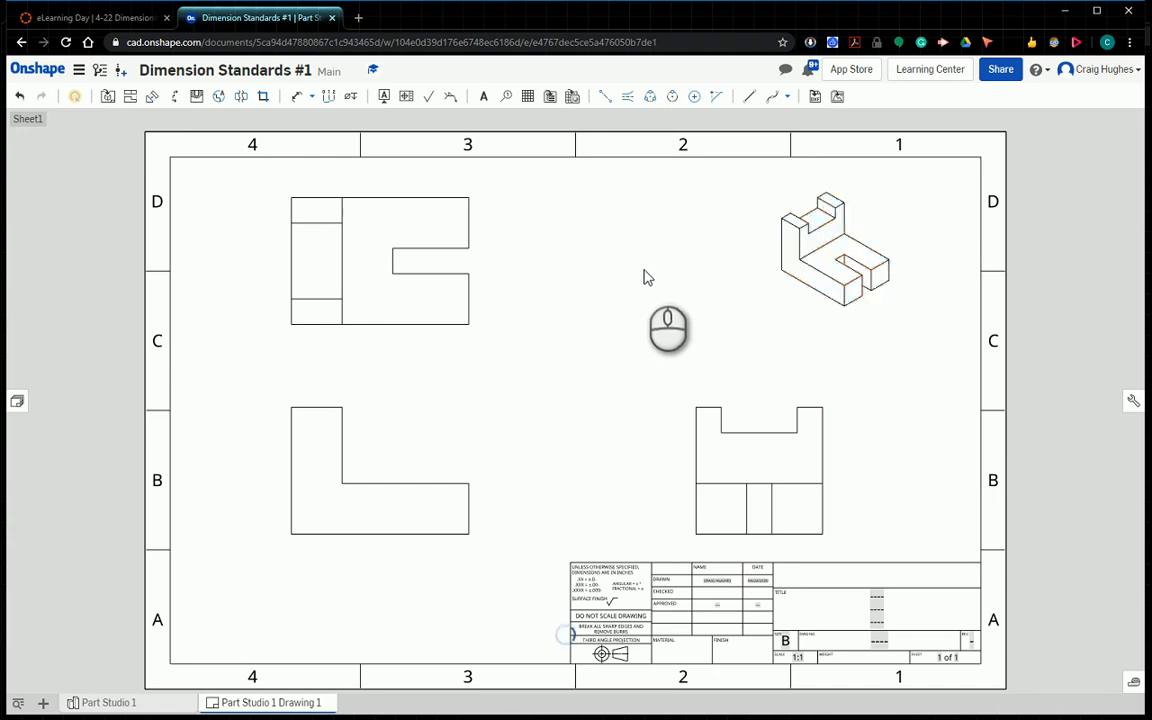
drag(780, 287, 816, 274)
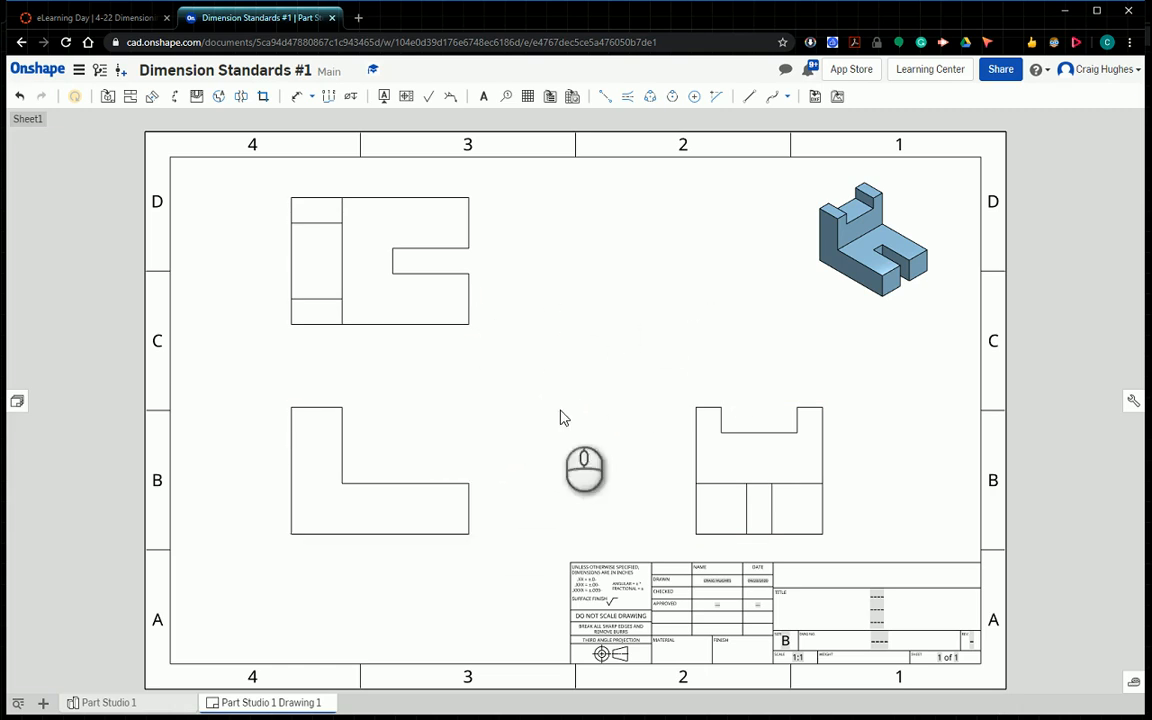
Step: Examine the scale options in the front view's properties
double_click(384, 412)
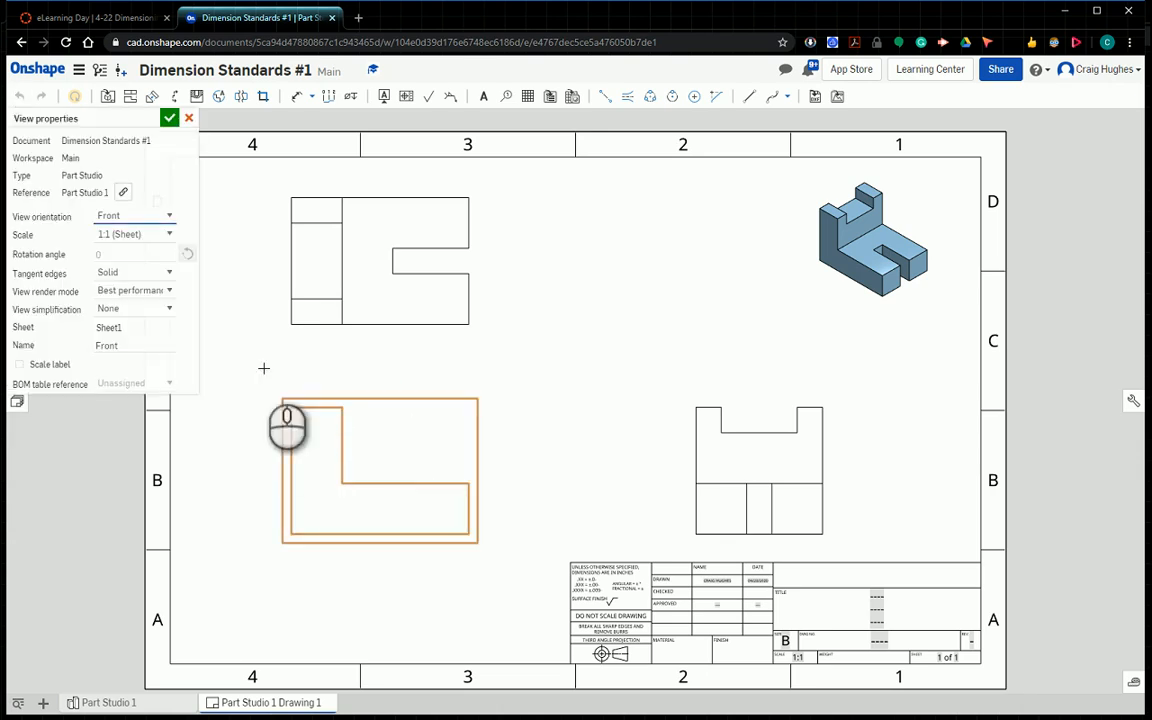
click(169, 234)
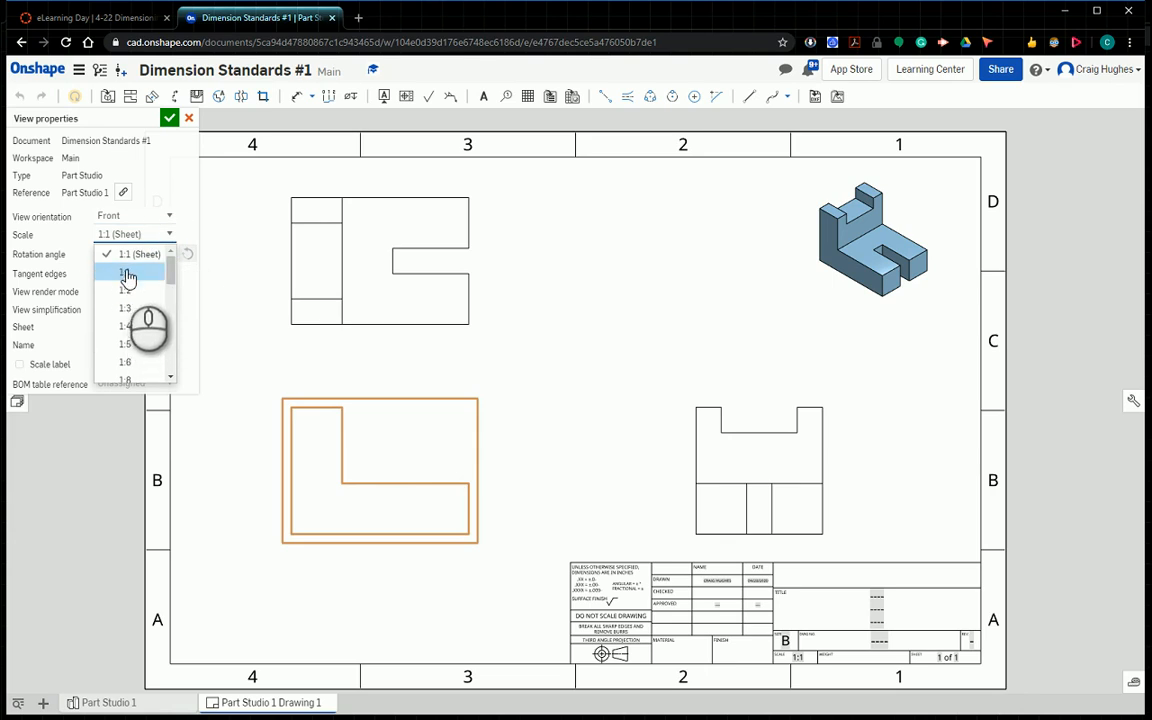
click(131, 226)
click(154, 230)
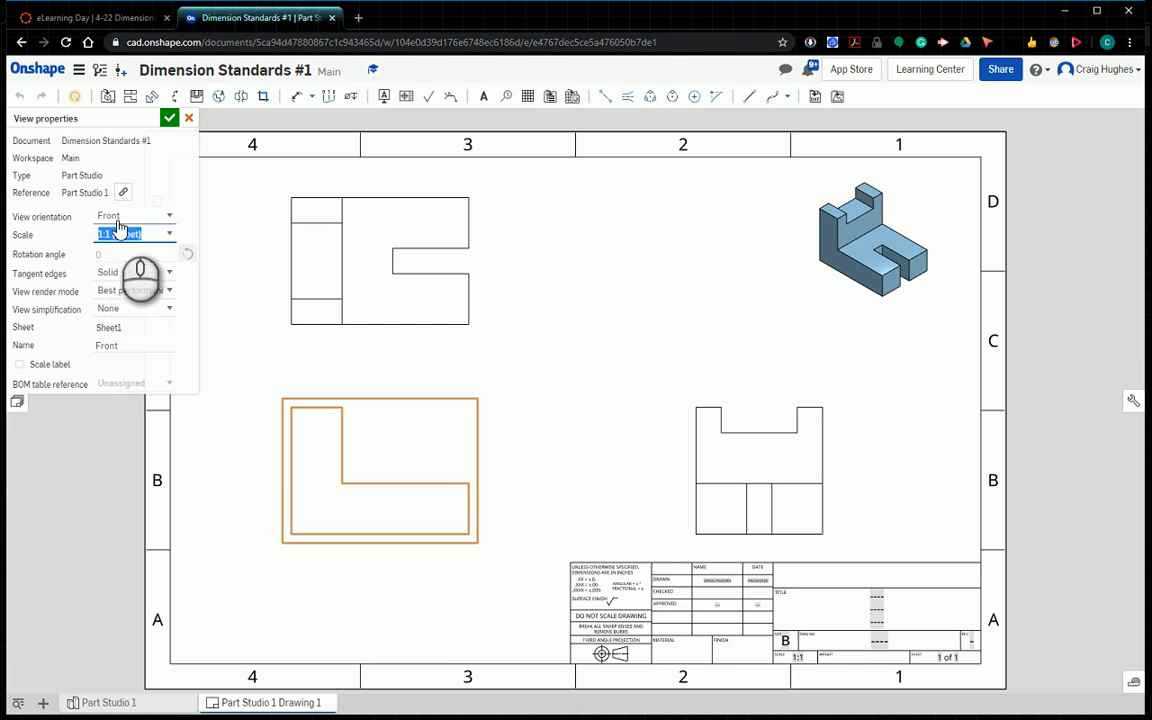
click(189, 118)
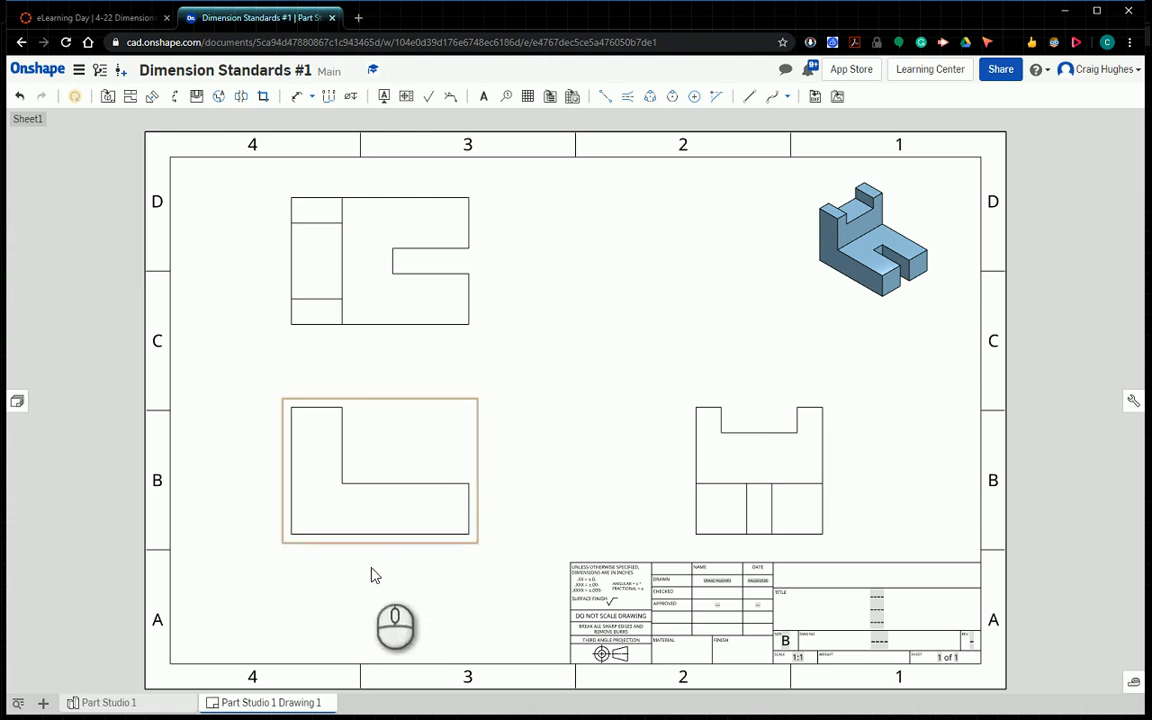
Step: Delete the Part Studio 1 Drawing 1 drawing from the document
right_click(278, 705)
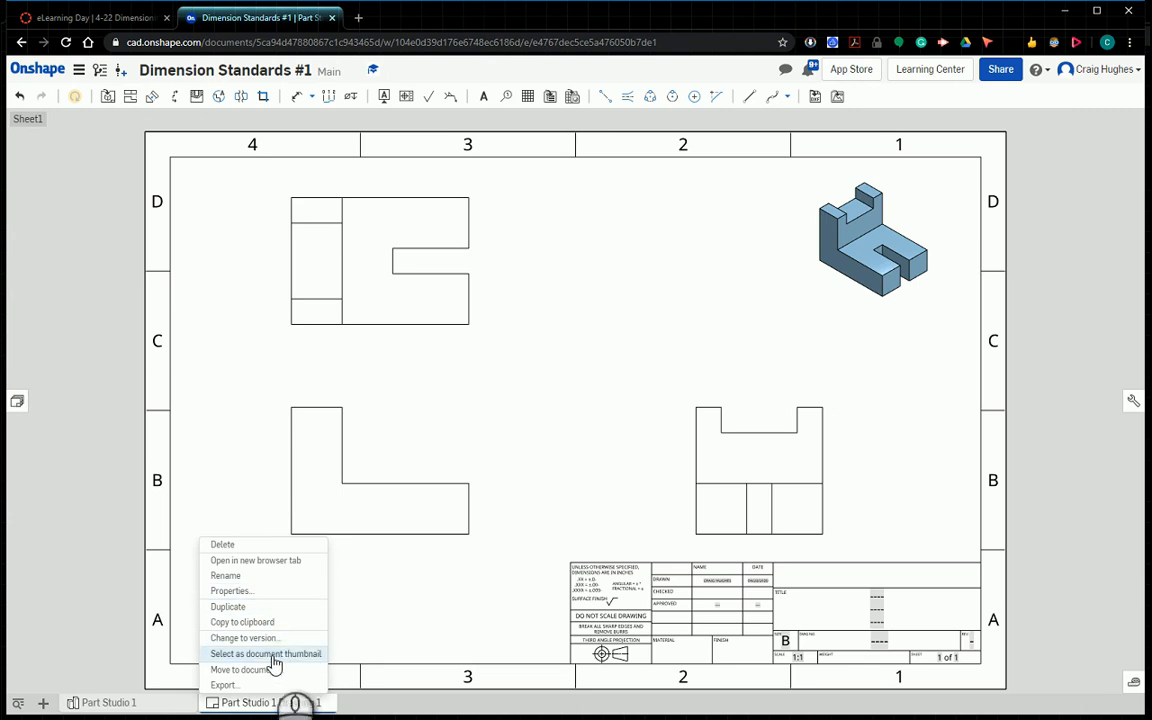
click(257, 544)
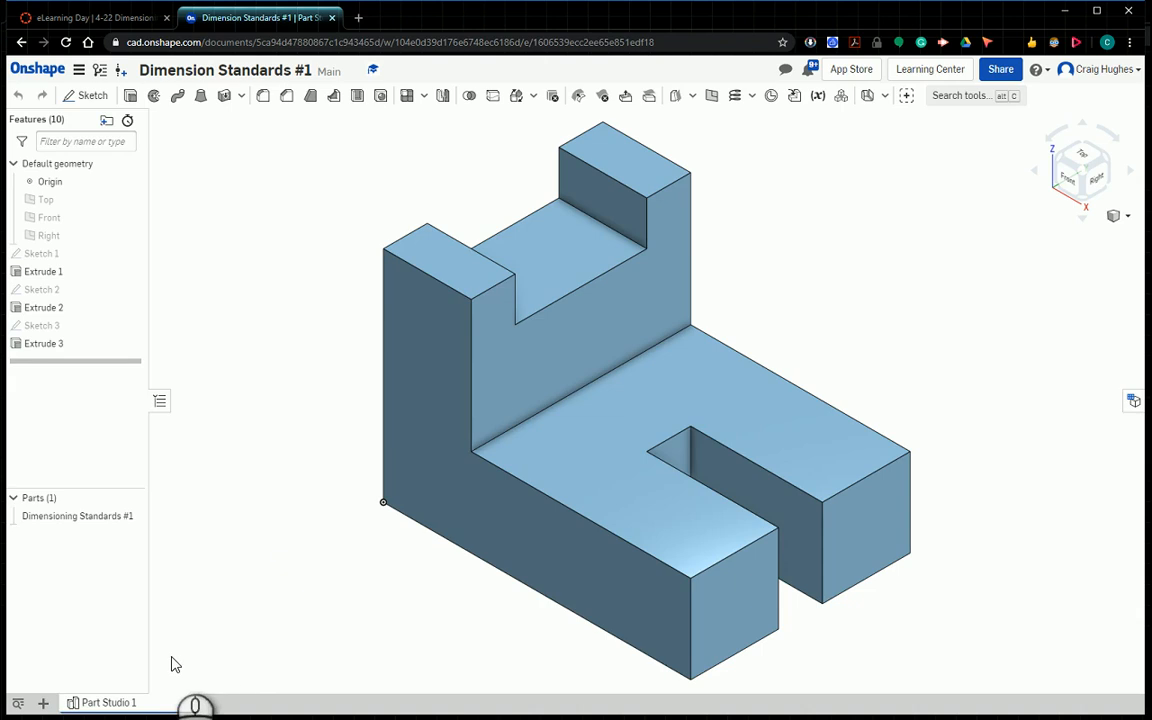
Step: Create a drawing of Part Studio 1 from the ANSI_B_INCH.dwt template with the Four views option
right_click(143, 706)
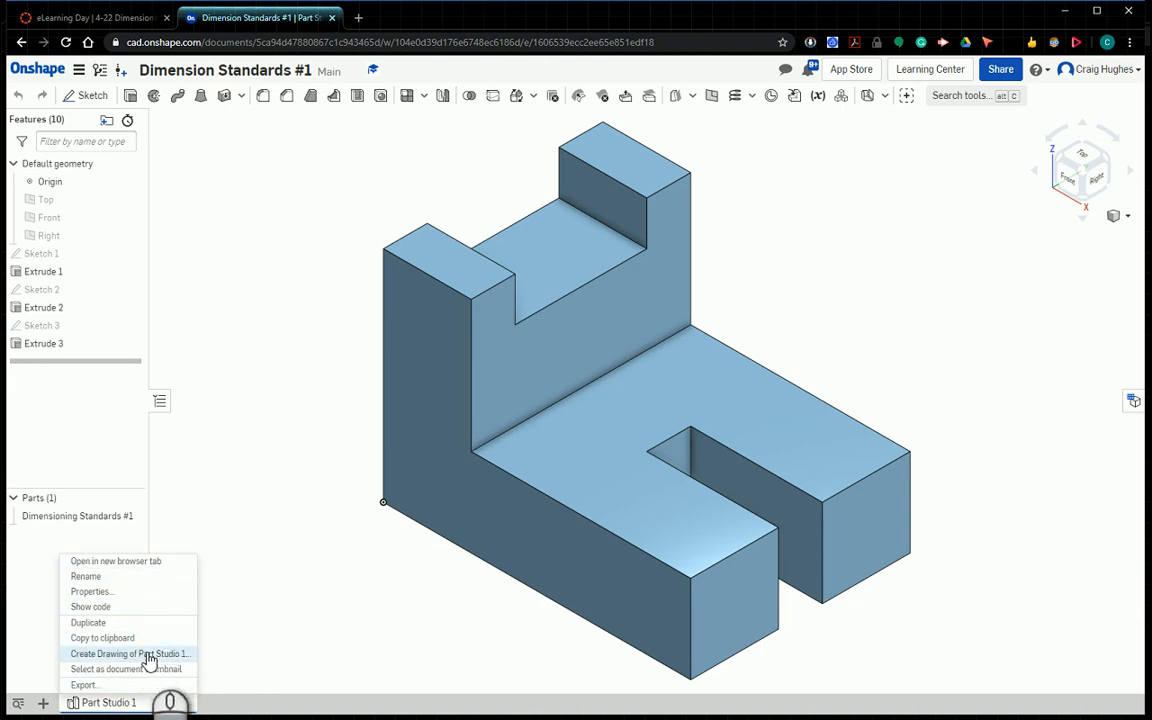
click(147, 657)
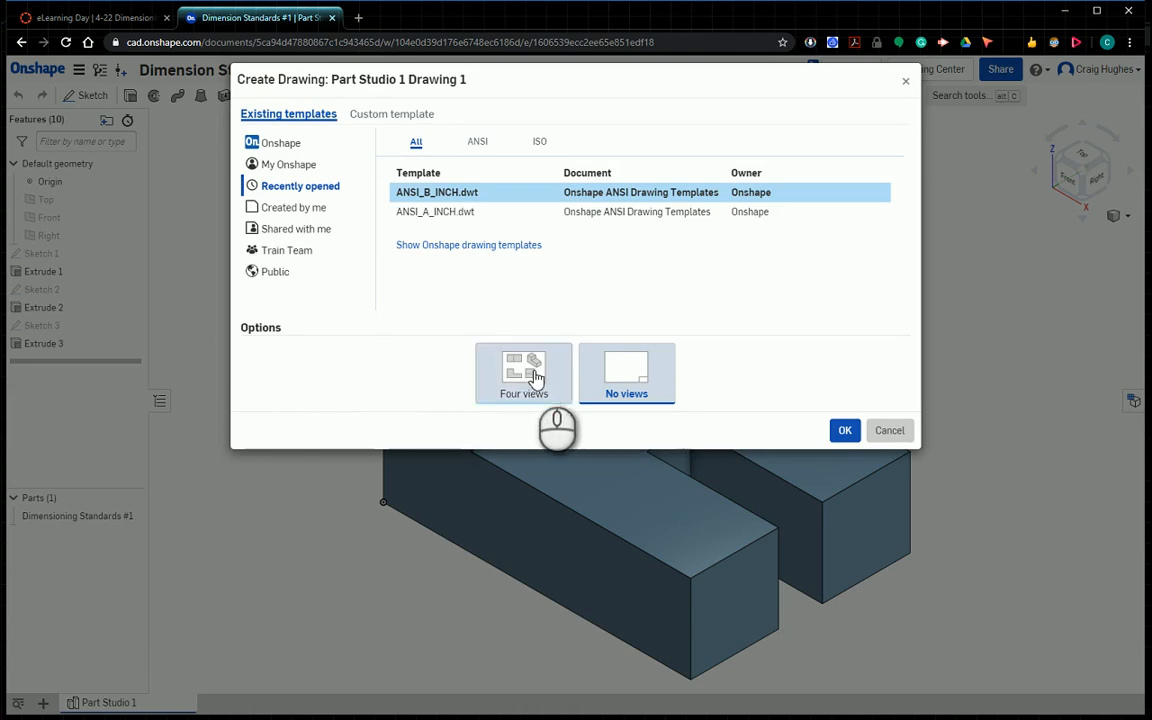
click(501, 197)
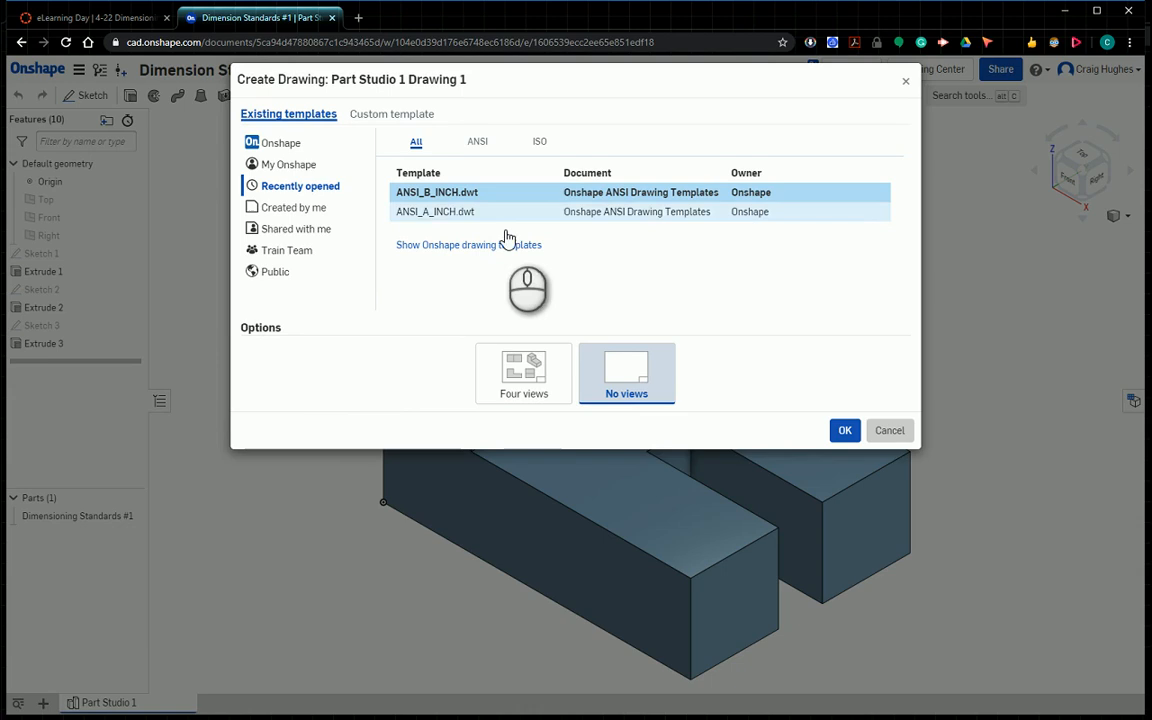
click(523, 384)
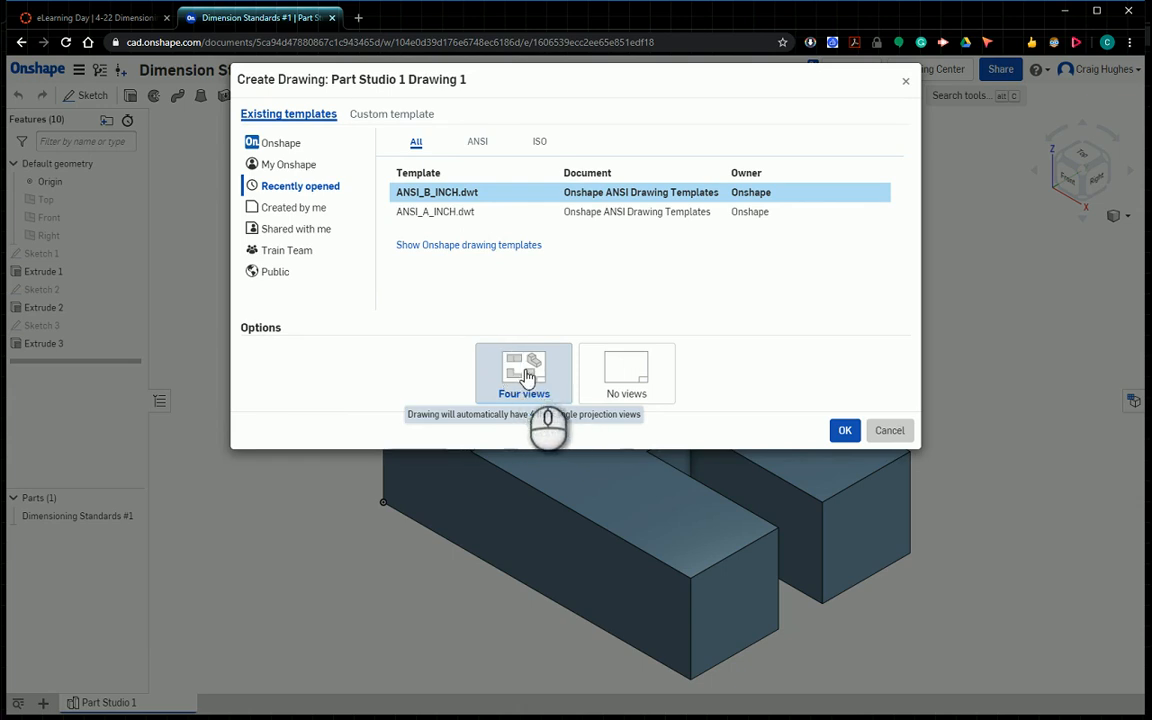
click(846, 431)
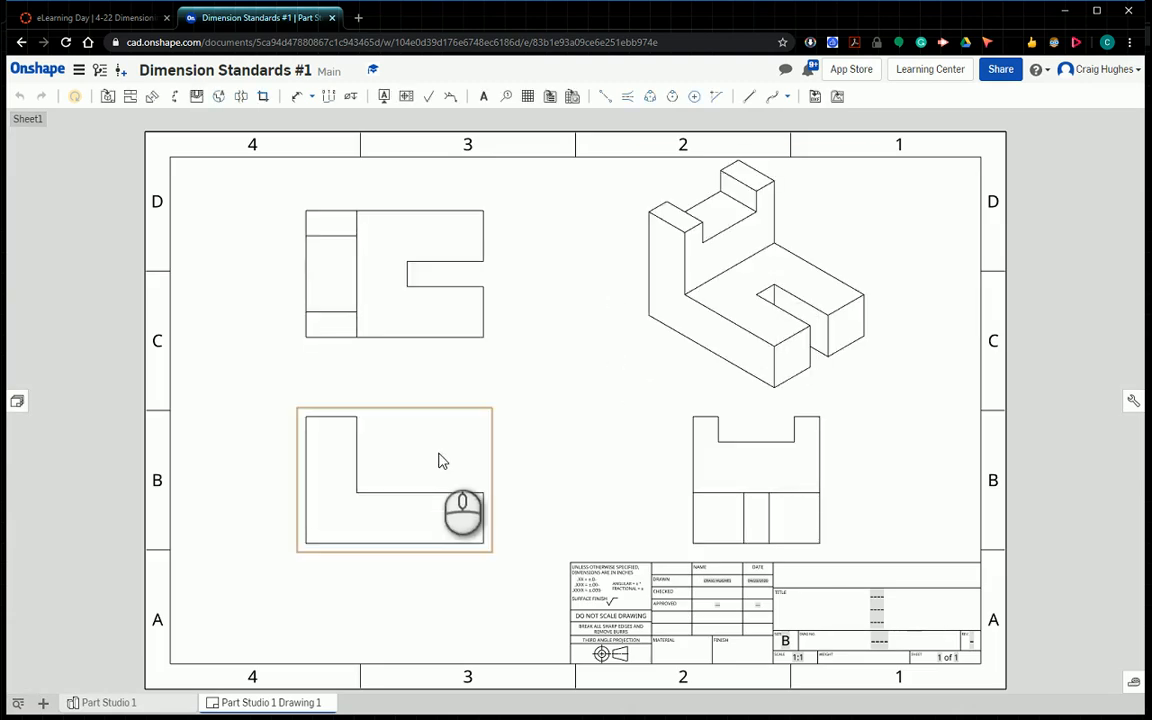
Step: Set the isometric view's scale to 1:2 and turn off its scale label
double_click(643, 330)
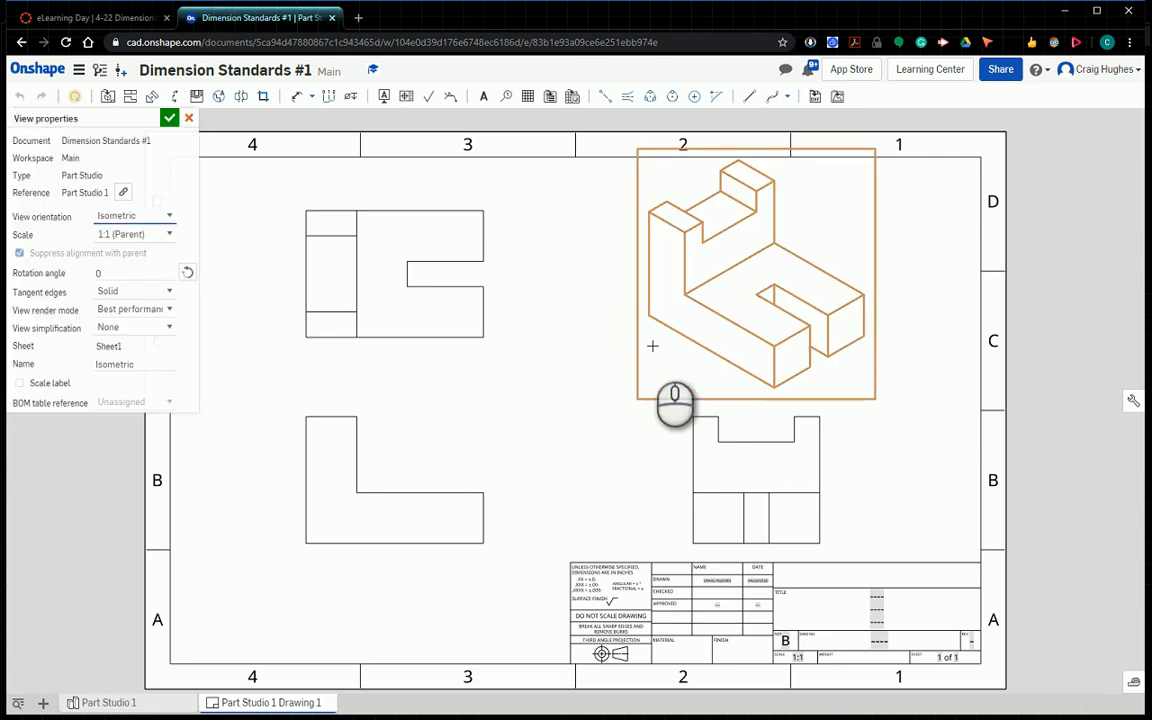
click(169, 236)
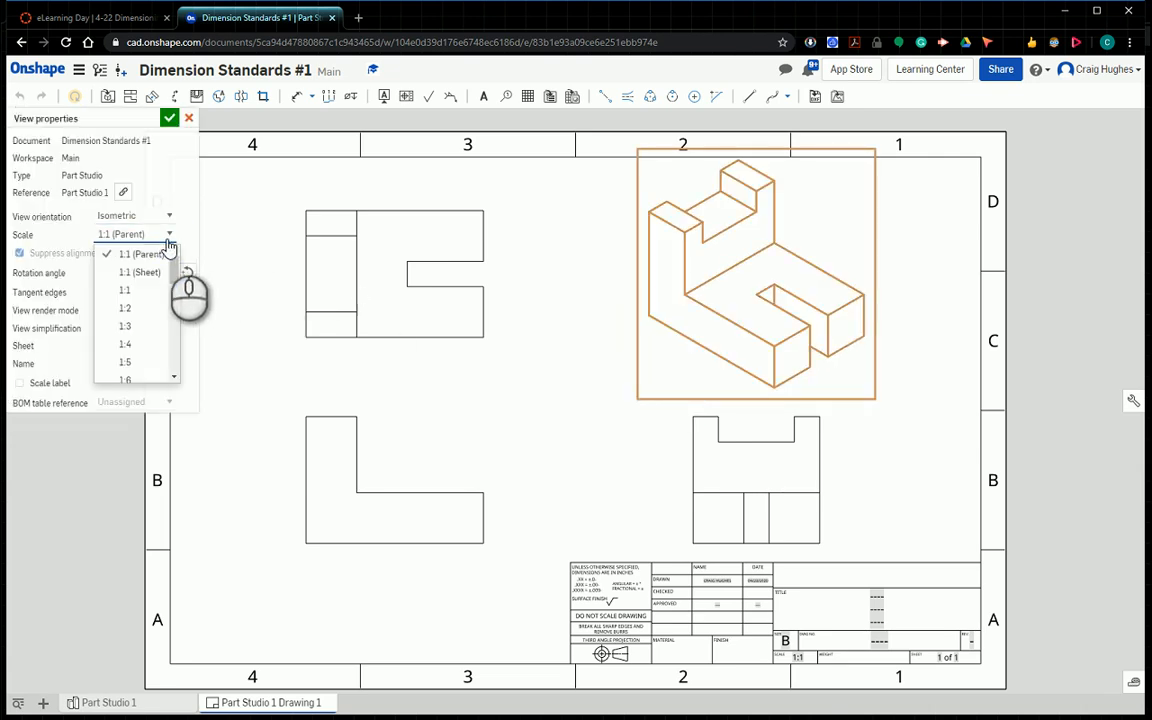
click(133, 302)
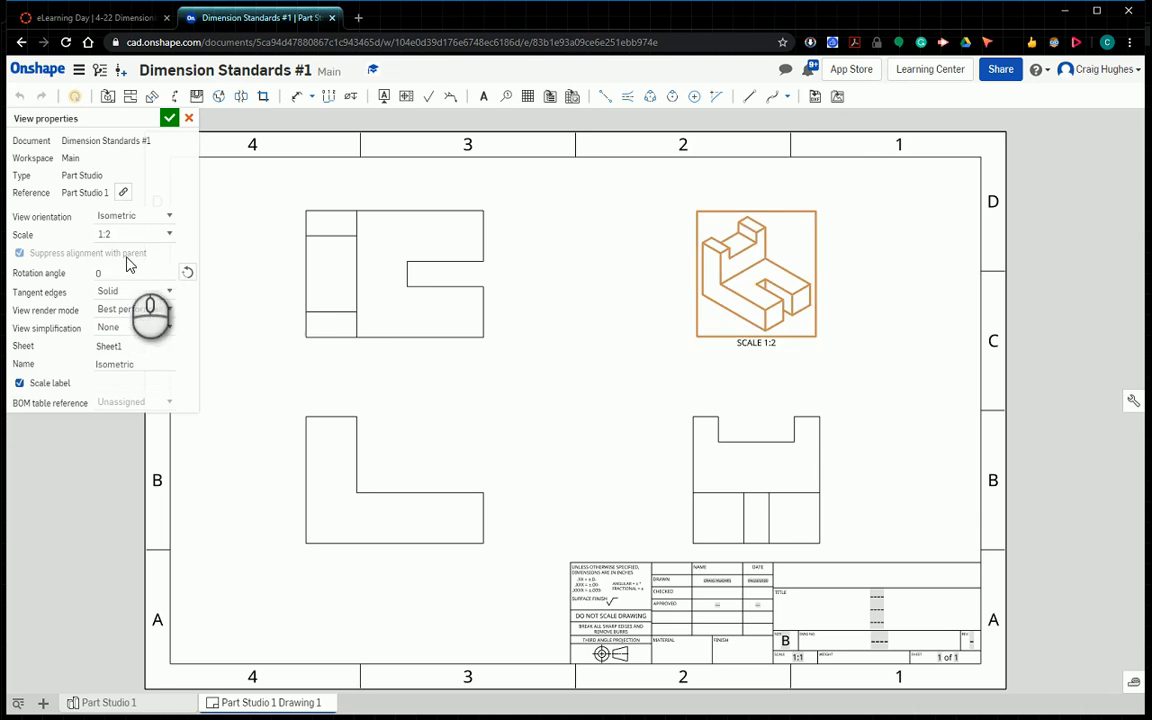
click(19, 383)
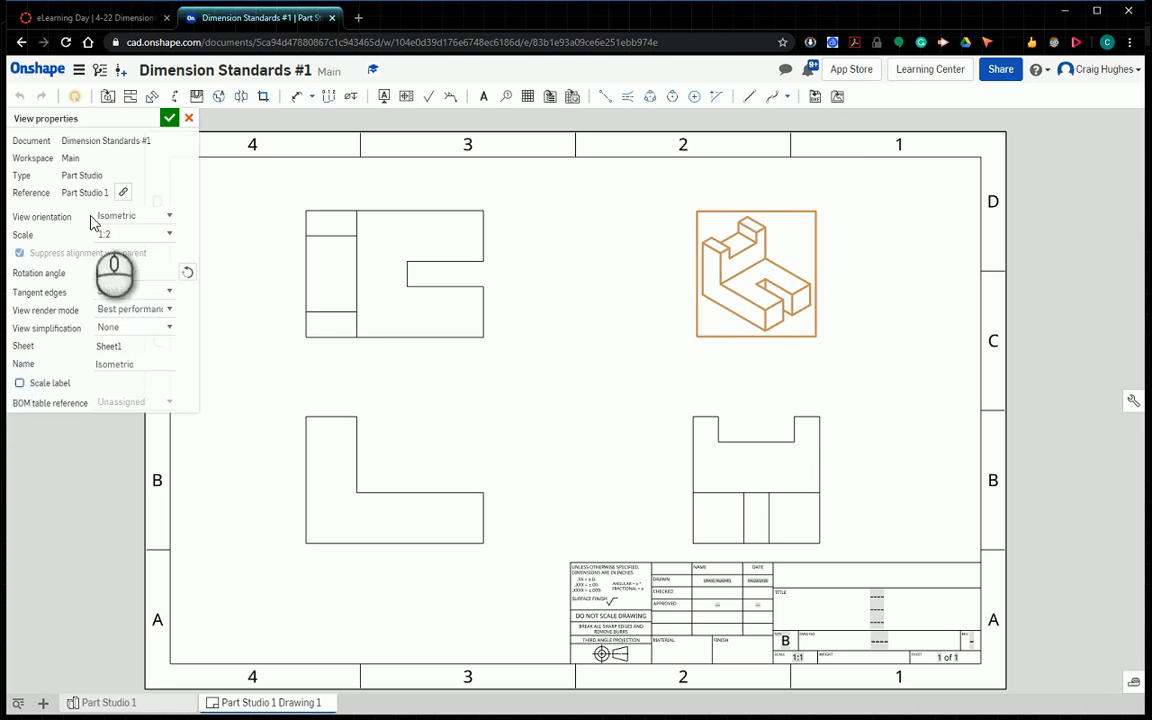
click(169, 118)
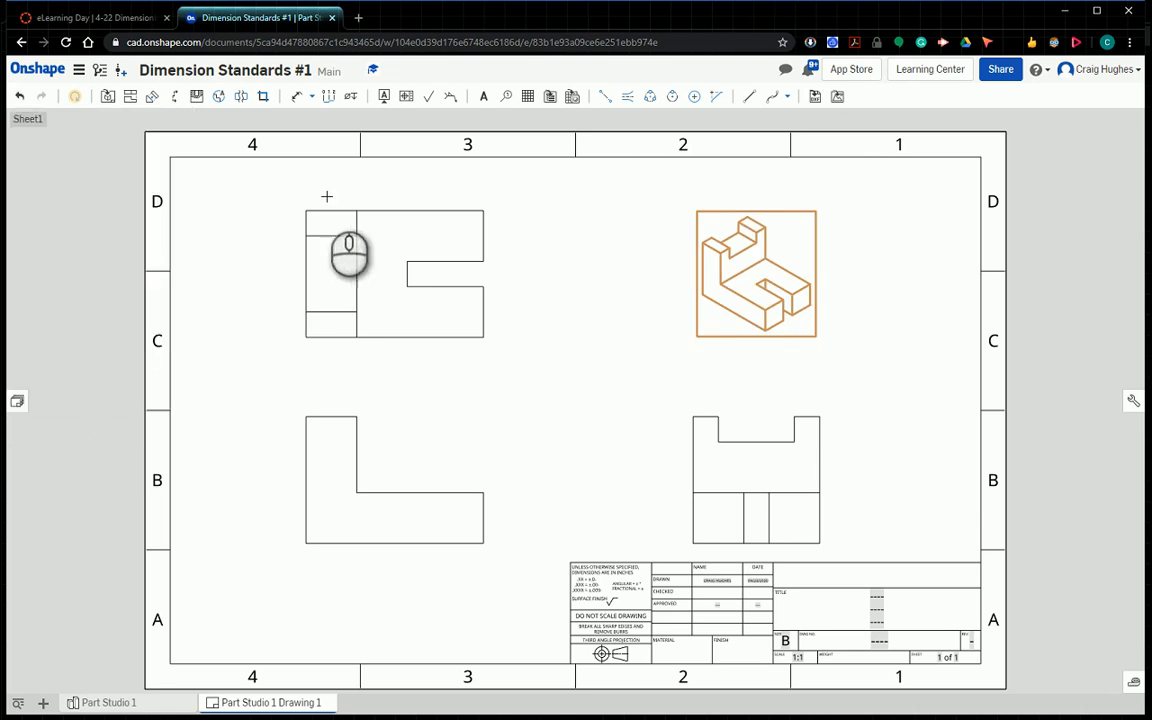
Step: Show the isometric view shaded and move it into the upper-right corner of the drawing sheet
right_click(746, 266)
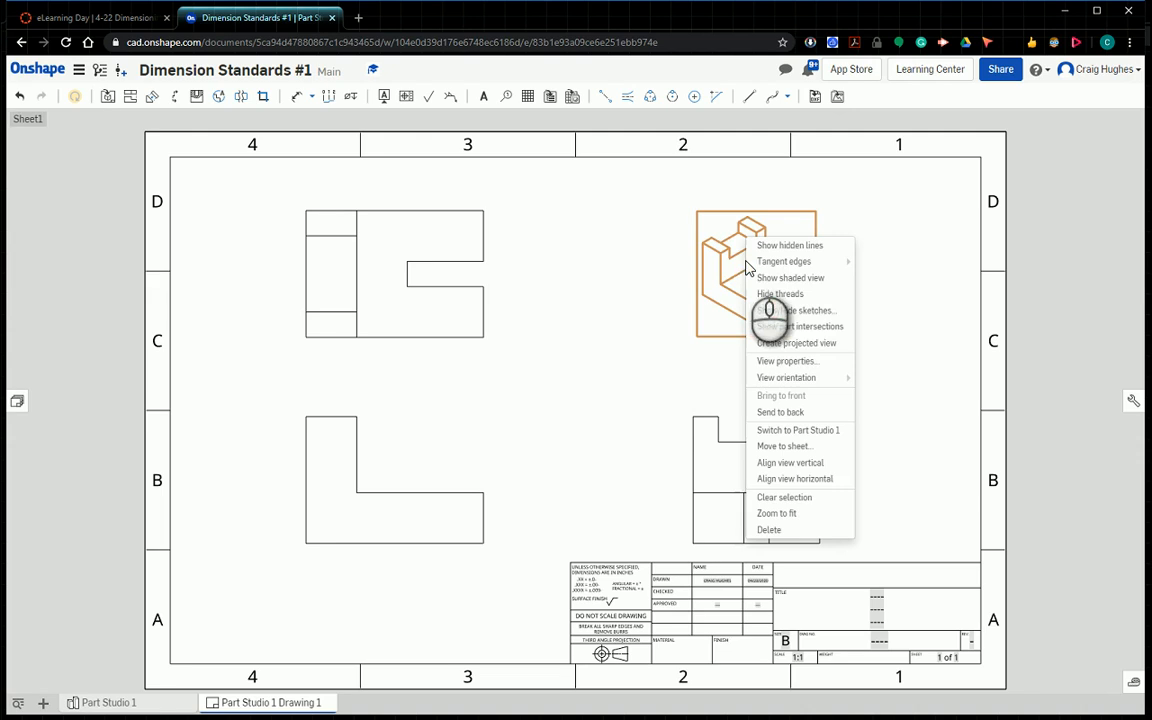
click(802, 278)
click(711, 229)
mouse_move(711, 229)
mouse_down()
mouse_move(798, 190)
mouse_move(848, 190)
mouse_move(822, 193)
mouse_up()
click(683, 249)
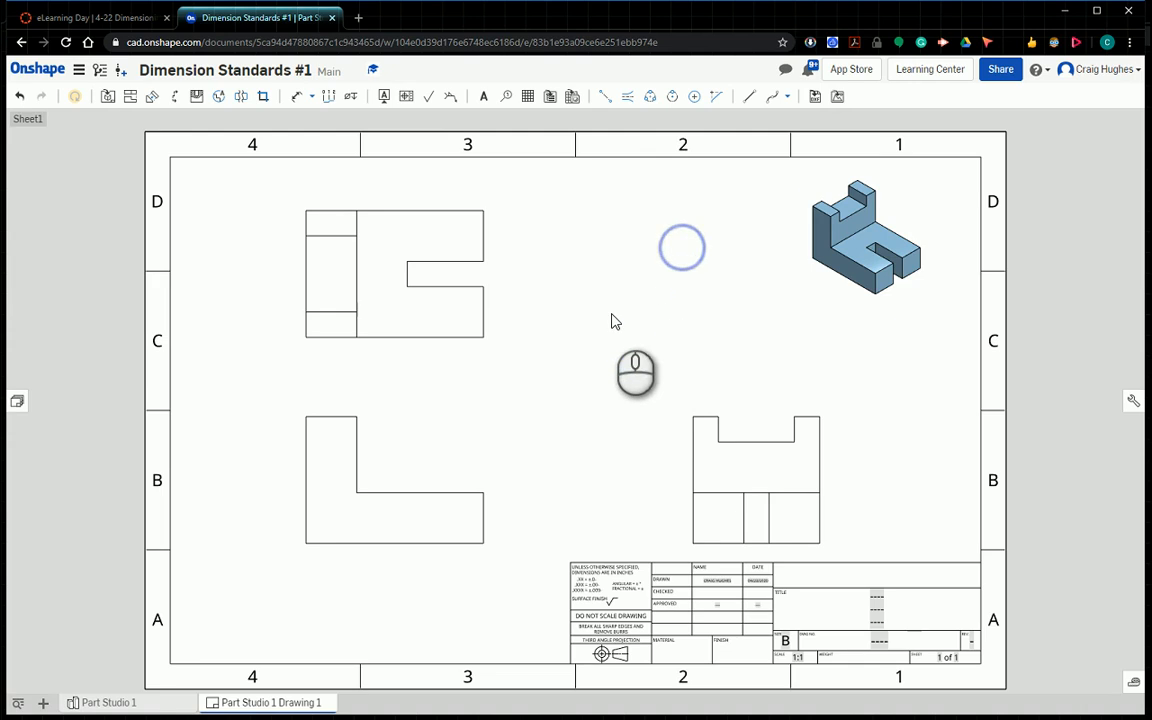